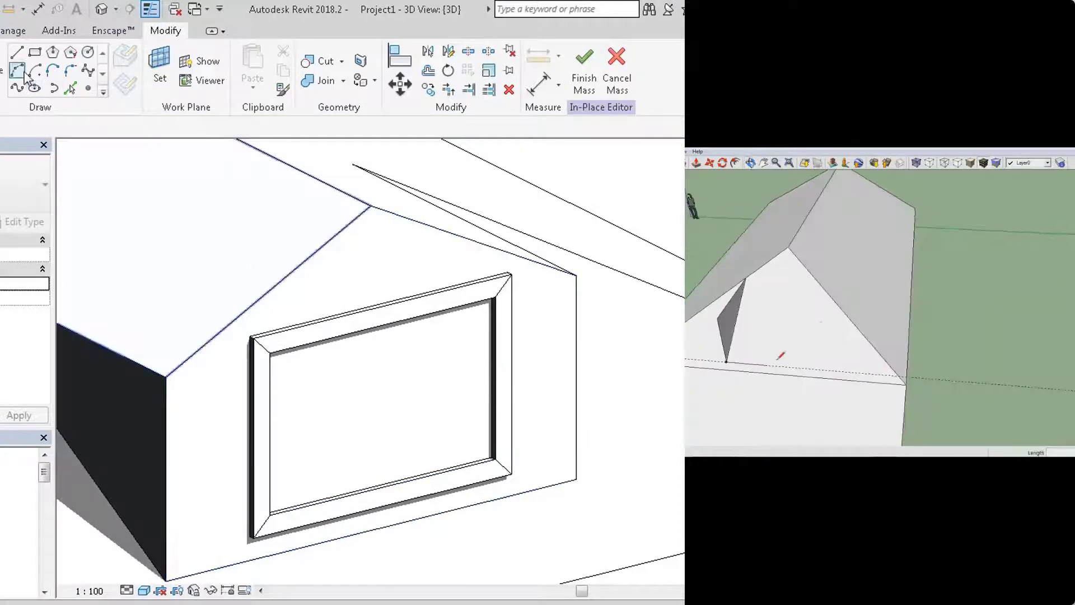
On the dormer's front face, sketch two side-by-side pane rectangles in the upper half of the window frame.
click(35, 54)
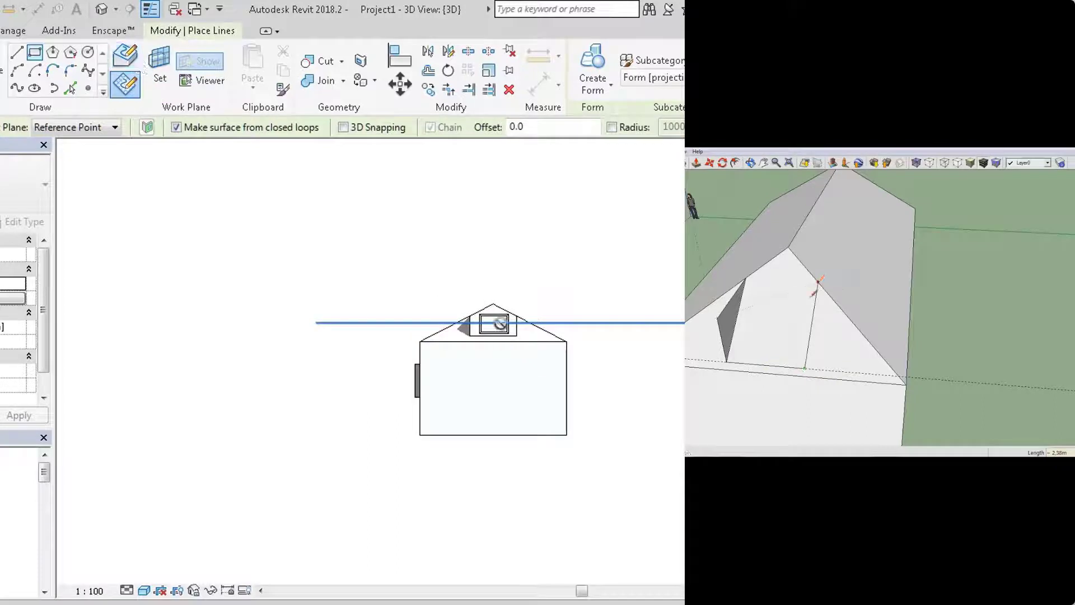
click(125, 55)
scroll(489, 303, up, 3)
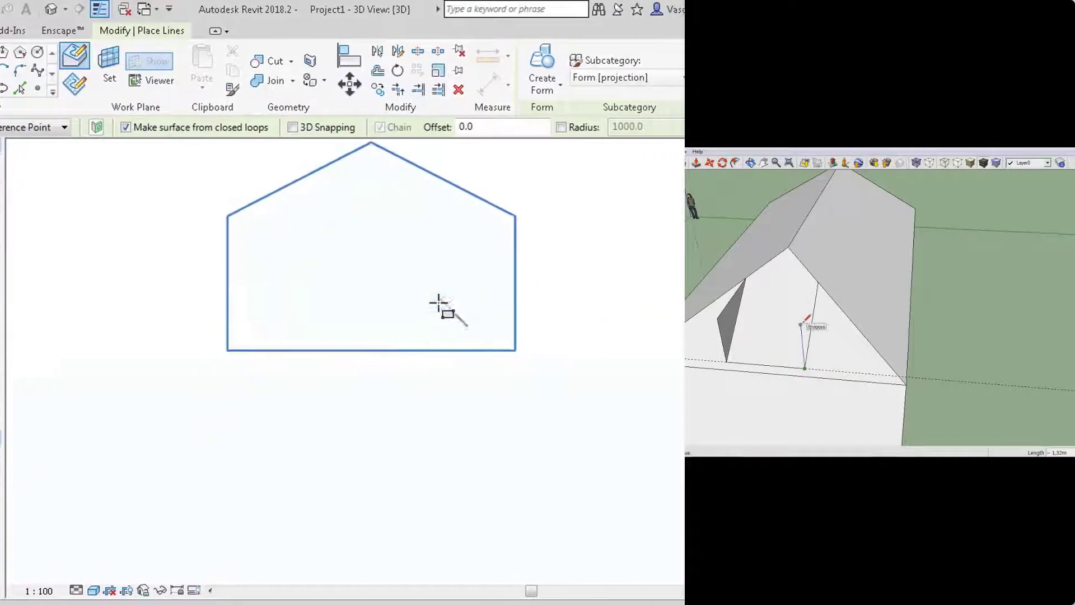
scroll(439, 303, up, 4)
click(238, 245)
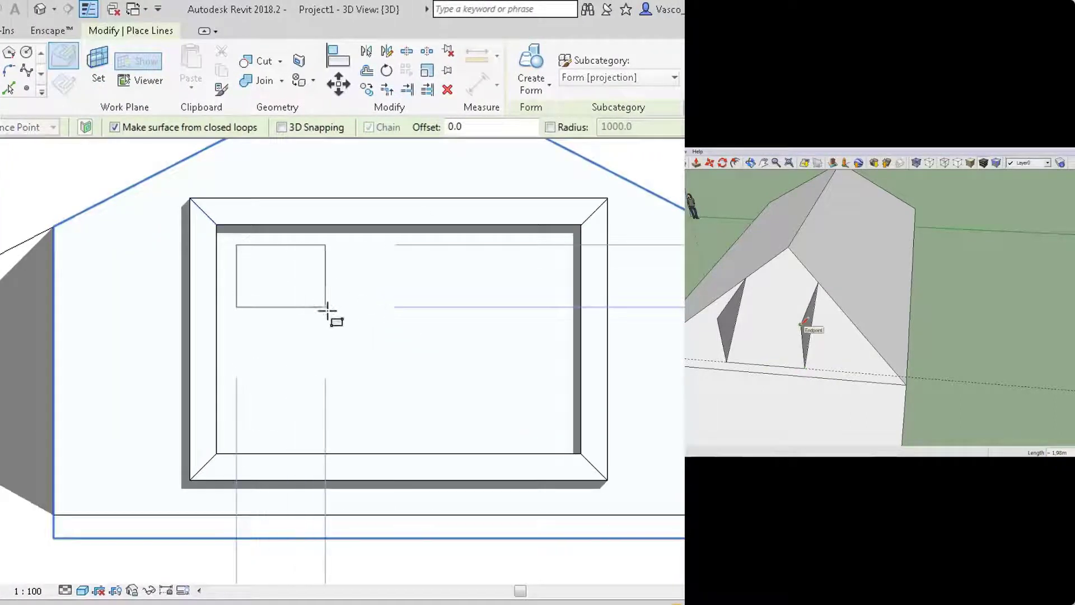
click(378, 322)
click(561, 244)
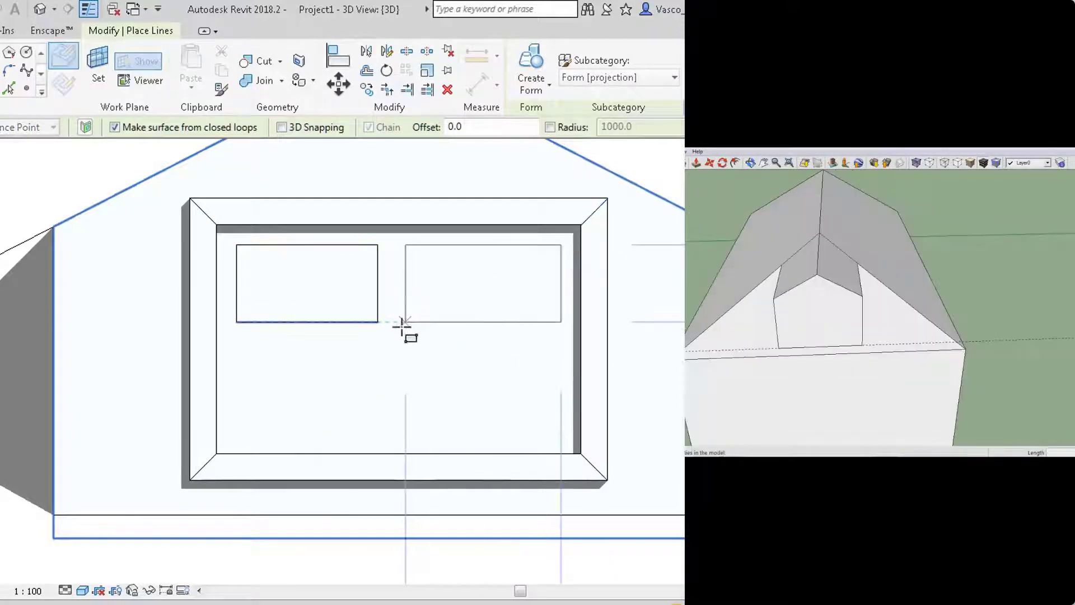
click(405, 322)
Sketch two more pane rectangles in the lower half of the dormer window, aligned under the upper ones.
click(236, 434)
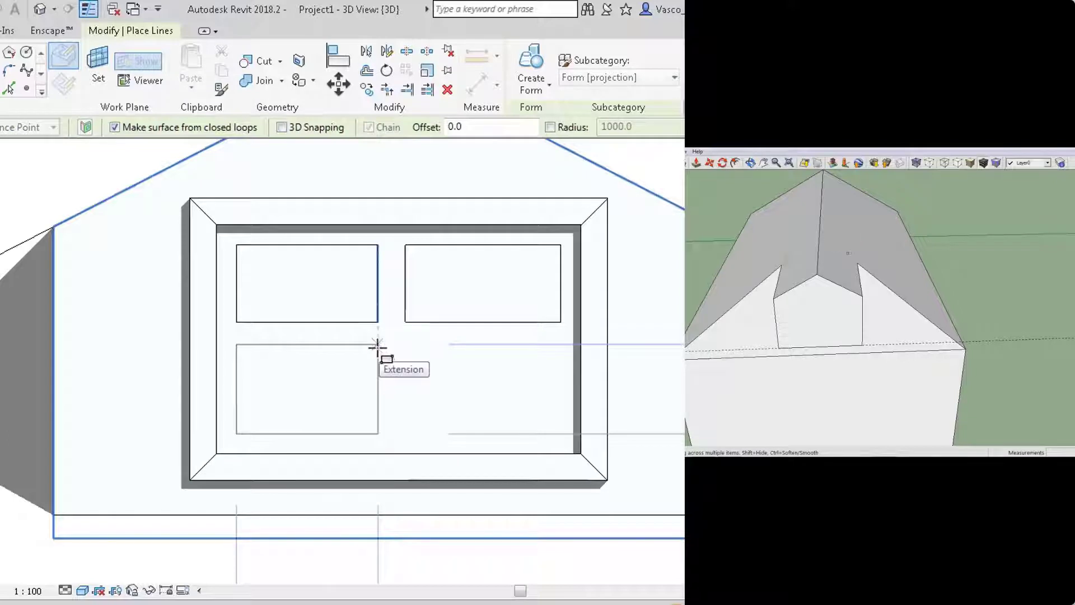
click(378, 347)
click(405, 348)
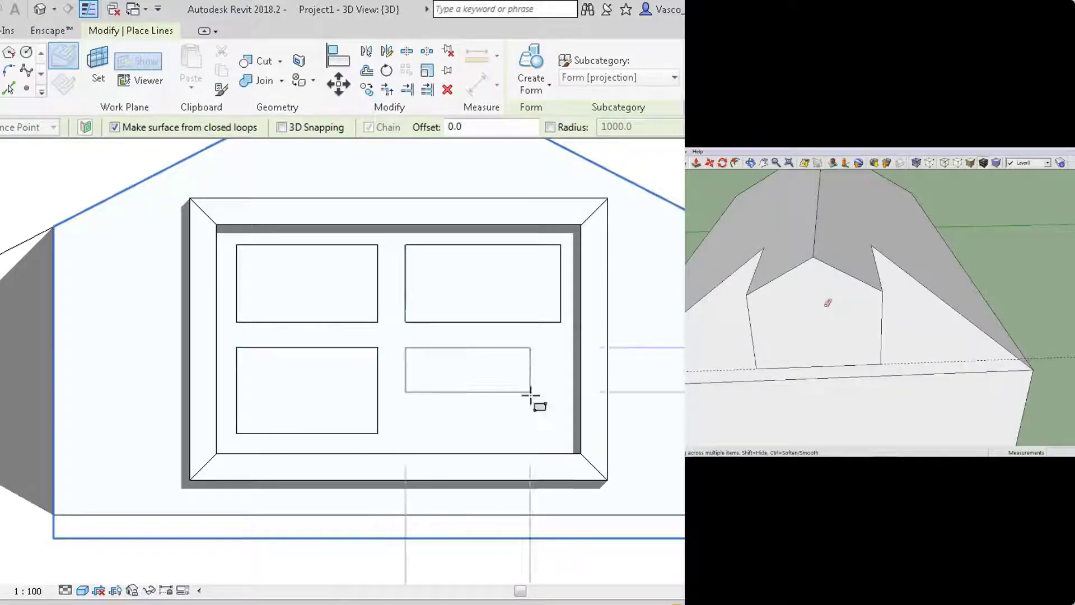
click(561, 433)
key(Escape)
key(Escape)
Create a void form from the upper-left pane rectangle and adjust its depth to a shallow recess.
mouse_move(379, 317)
shift+middle_down()
mouse_move(376, 350)
mouse_move(437, 334)
mouse_move(362, 305)
mouse_move(435, 312)
shift+middle_up()
click(434, 311)
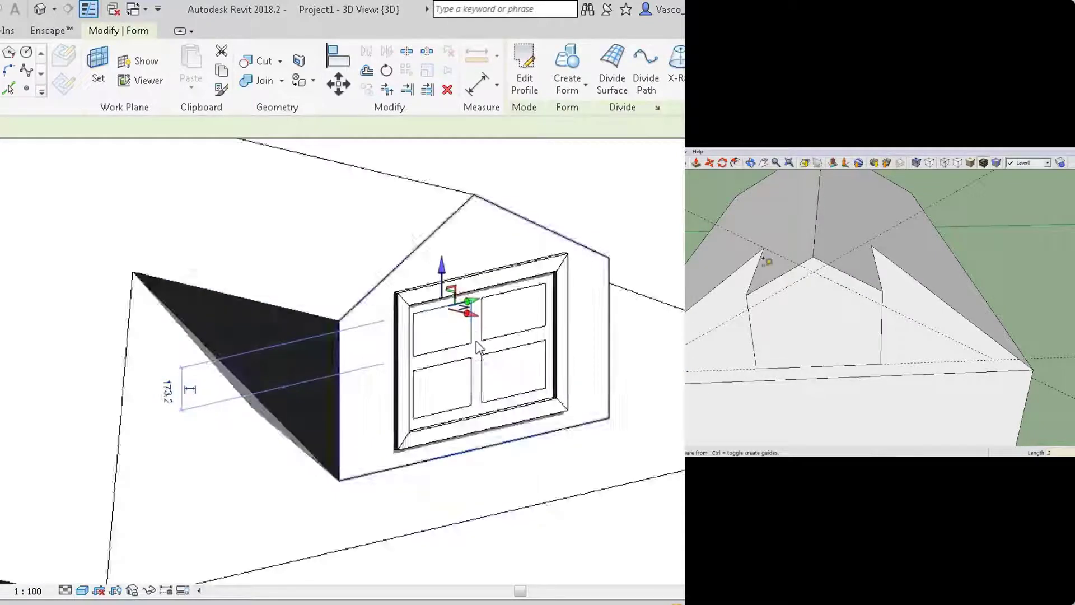
scroll(475, 336, up, 2)
click(475, 336)
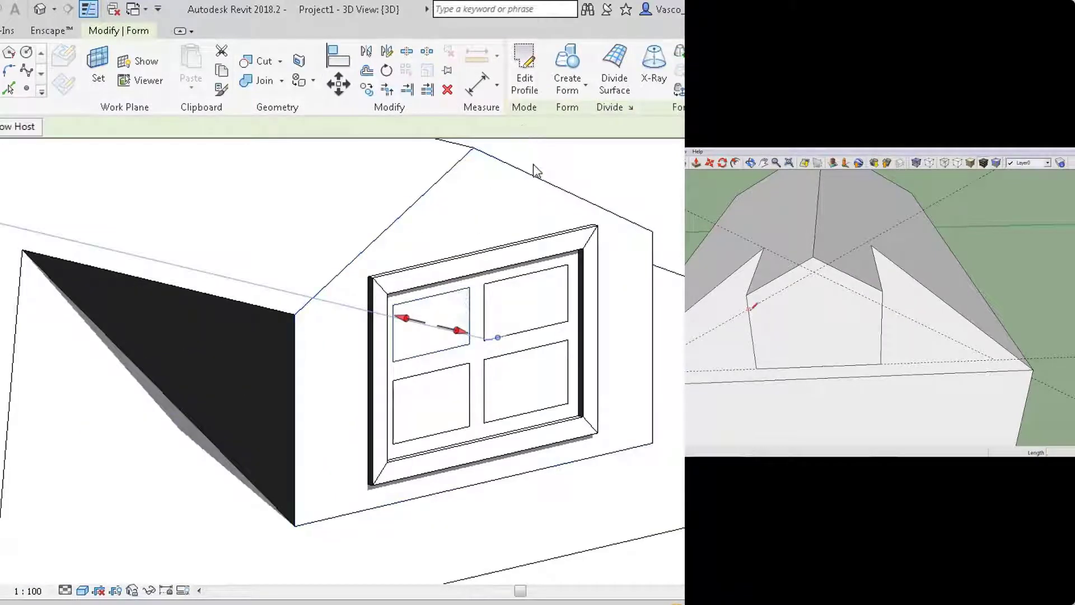
click(585, 84)
click(583, 134)
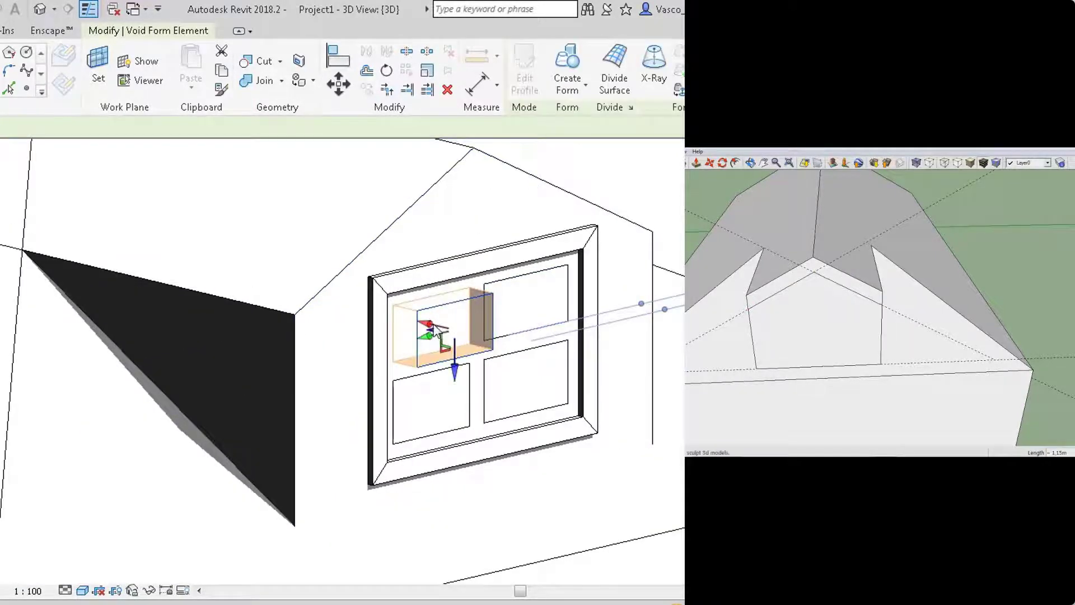
drag(424, 330, 464, 392)
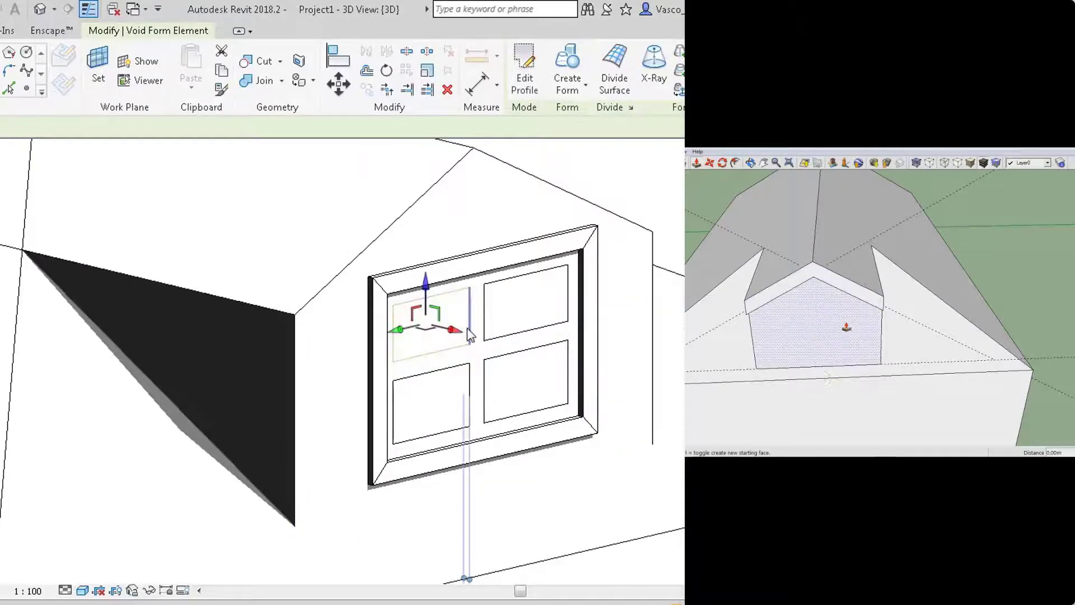
key(Escape)
Create void forms from the other three pane rectangles and align their depth with the first pane's recess.
click(464, 386)
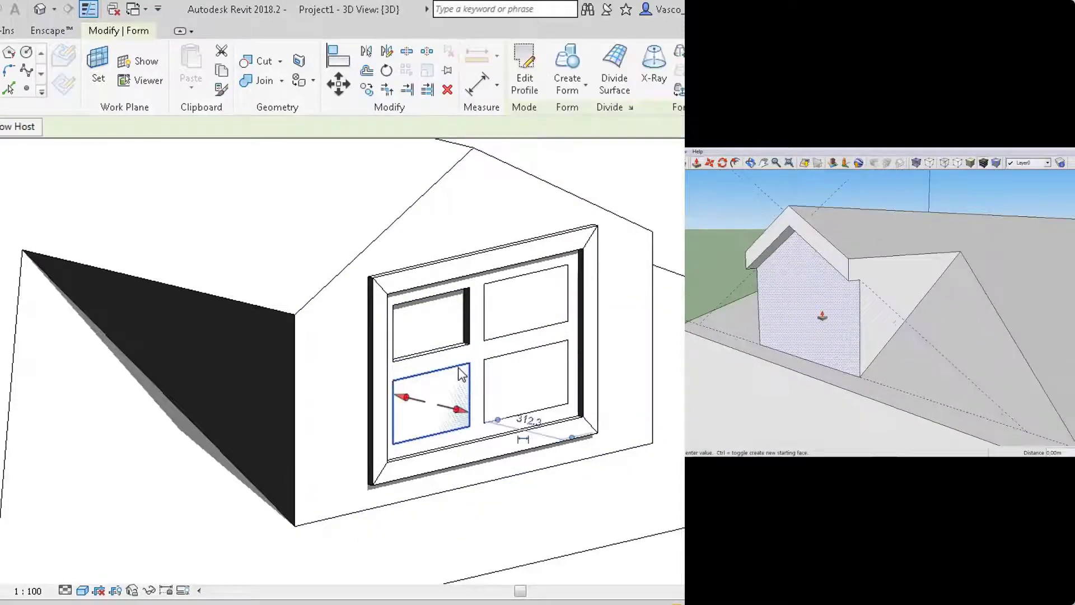
ctrl+click(537, 382)
ctrl+click(533, 307)
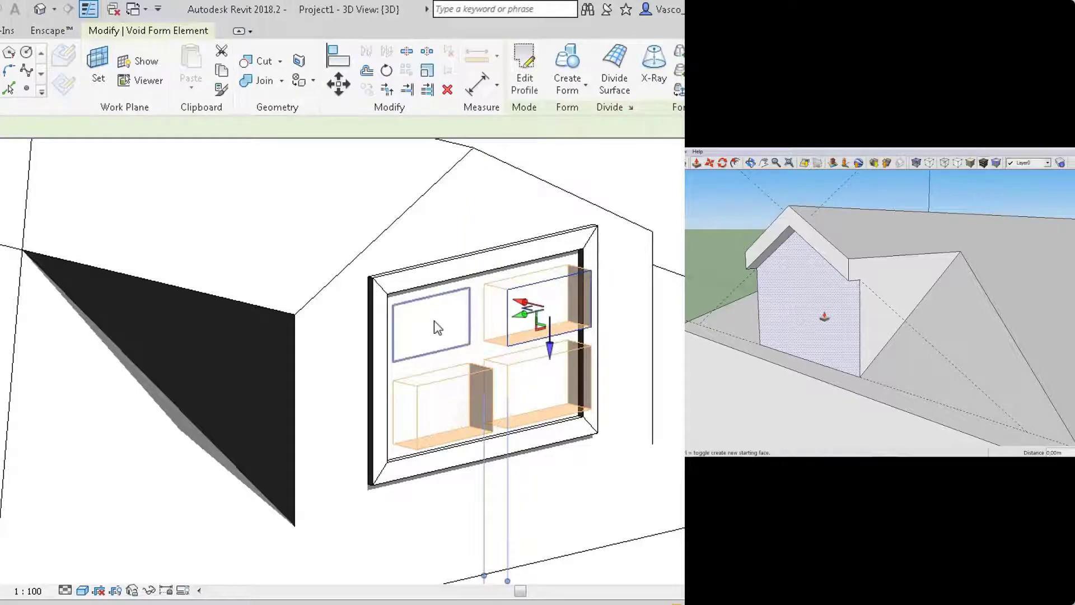
key(Escape)
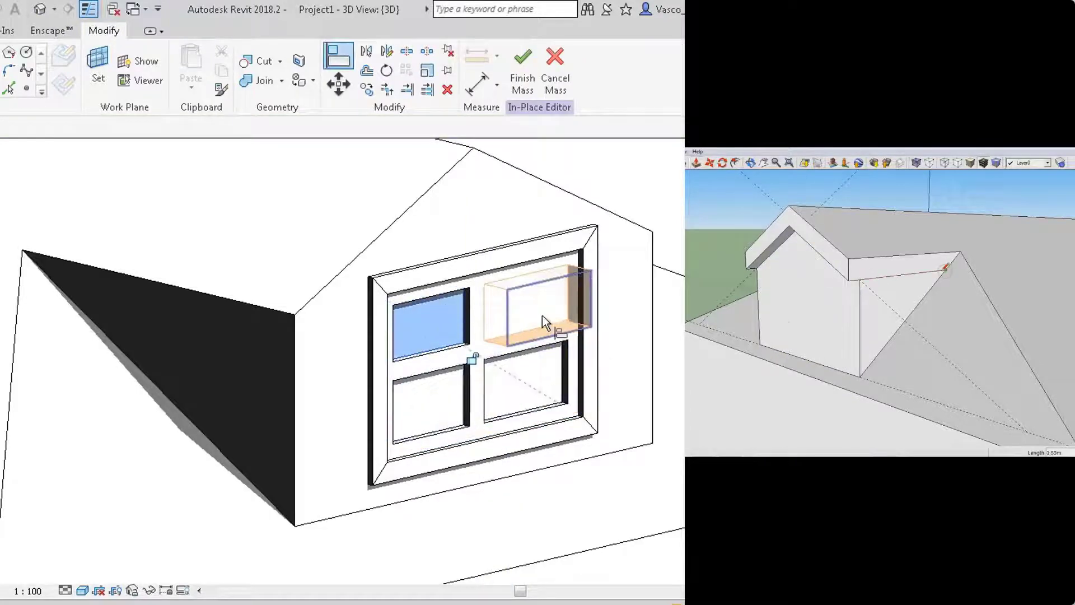
Use Pick Lines to trace the edges of both main roof slopes and the front hip face as model lines.
scroll(672, 211, up, 5)
middle_drag(672, 211, 642, 275)
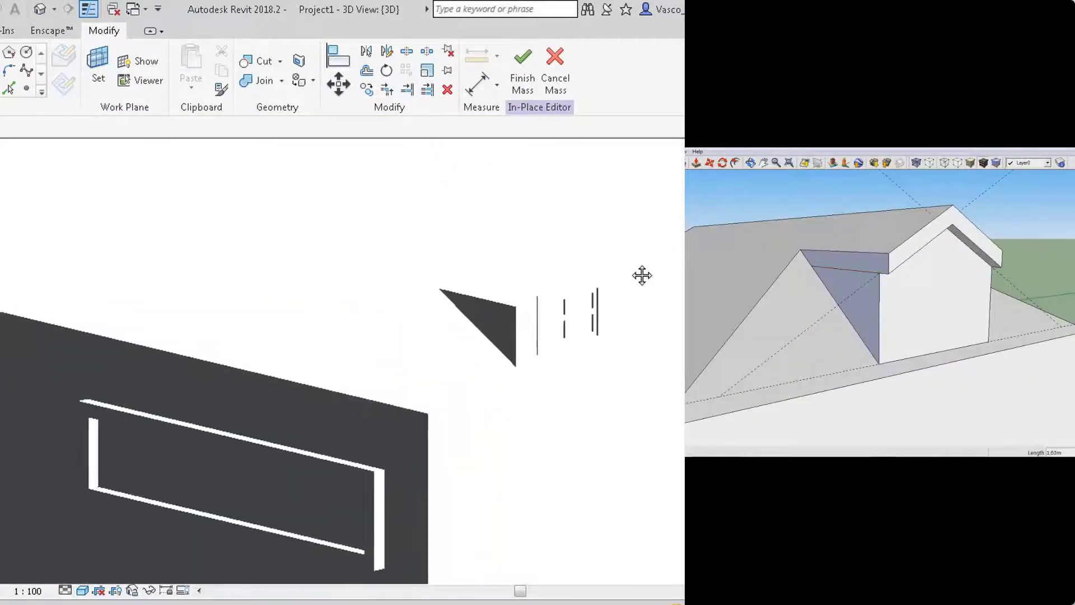
scroll(617, 302, down, 5)
scroll(540, 321, up, 3)
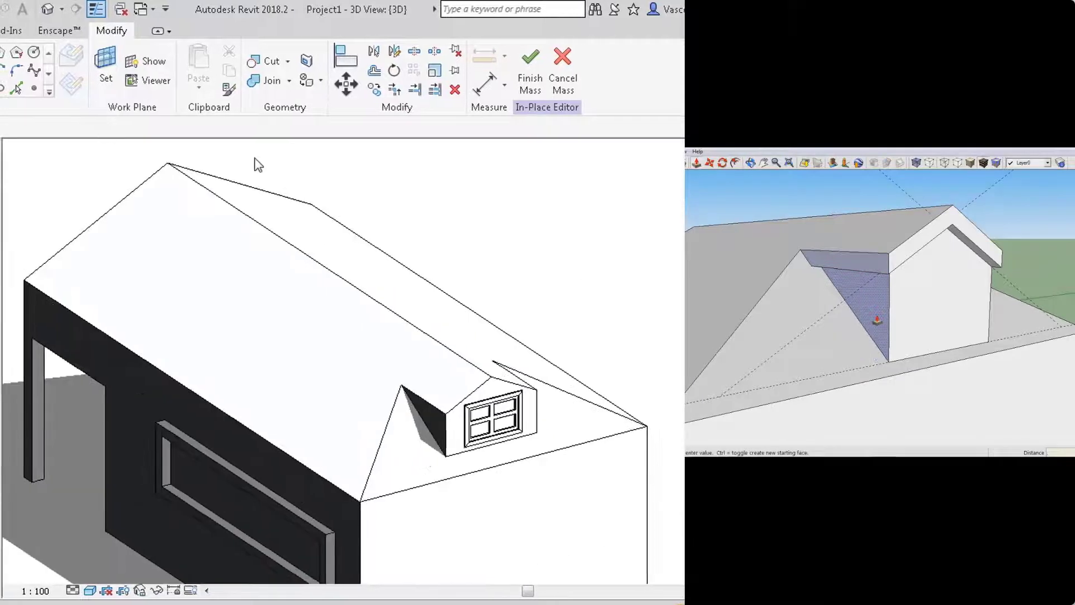
key(p)
key(l)
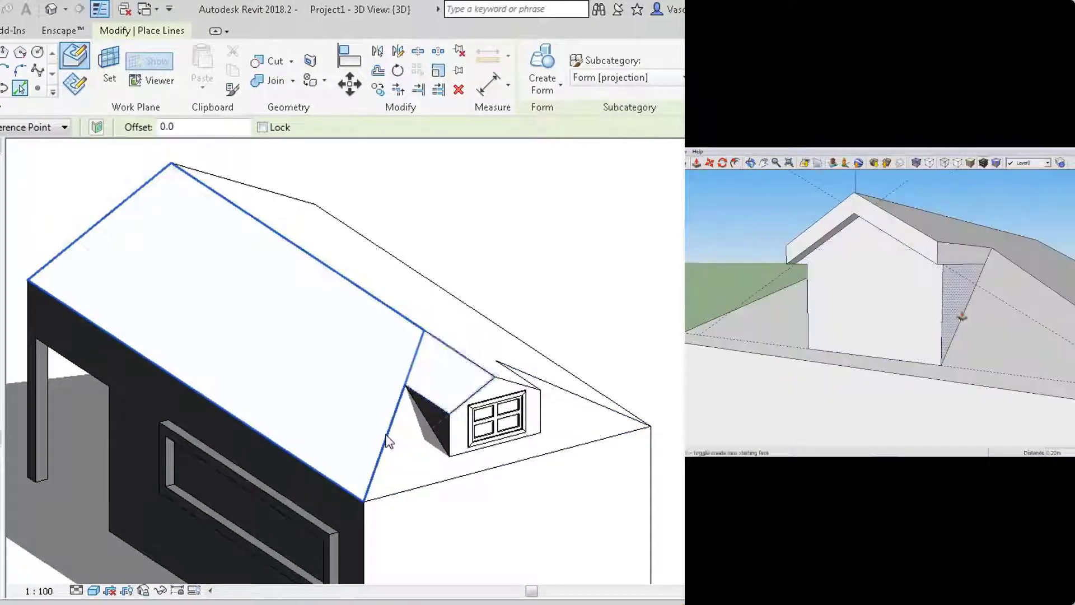
click(388, 441)
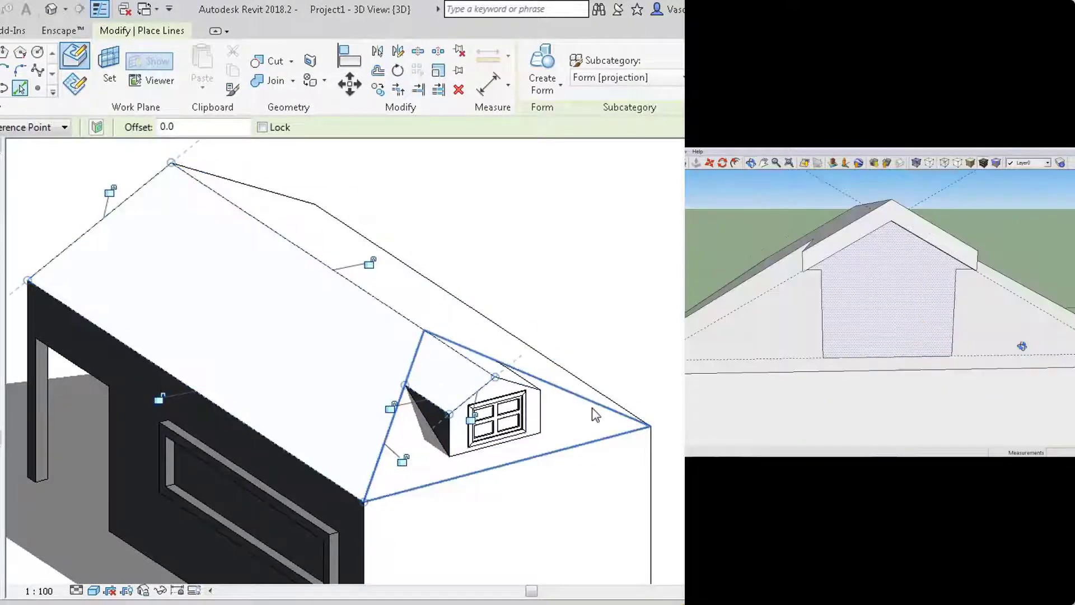
click(593, 408)
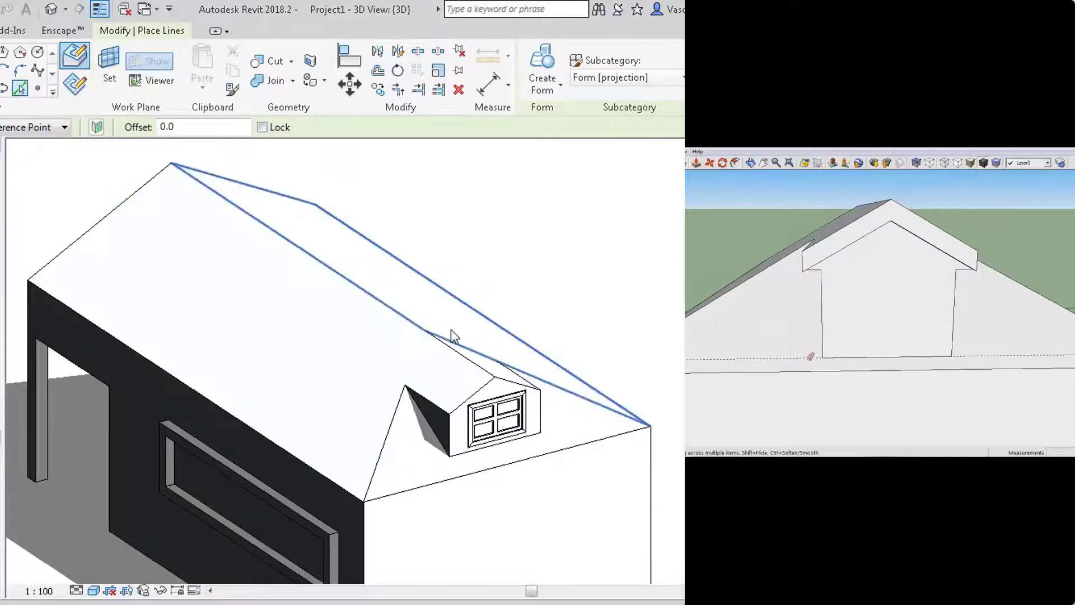
click(540, 383)
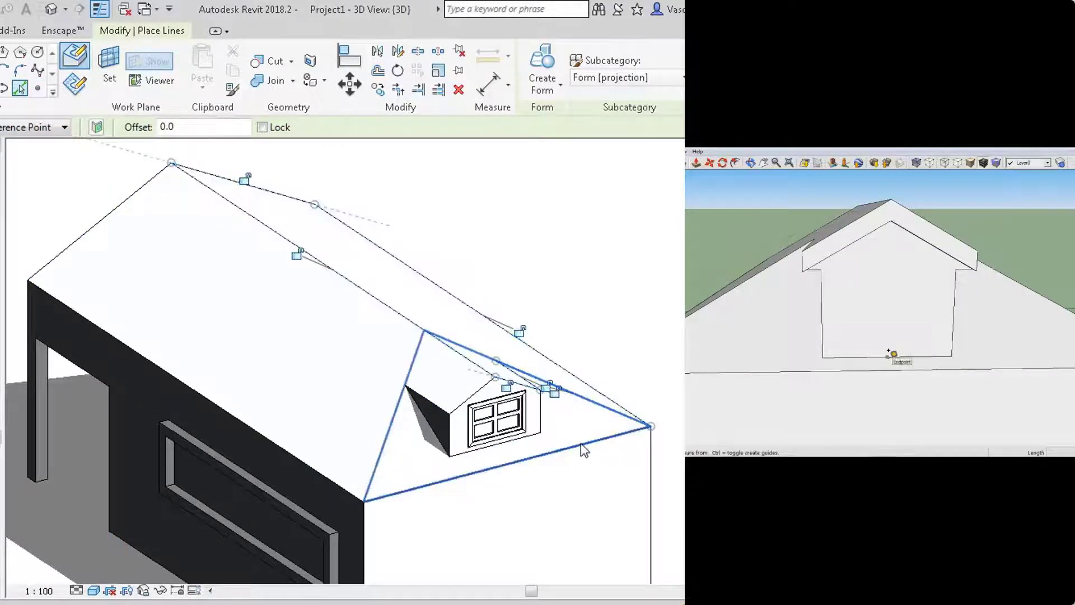
click(585, 449)
key(Escape)
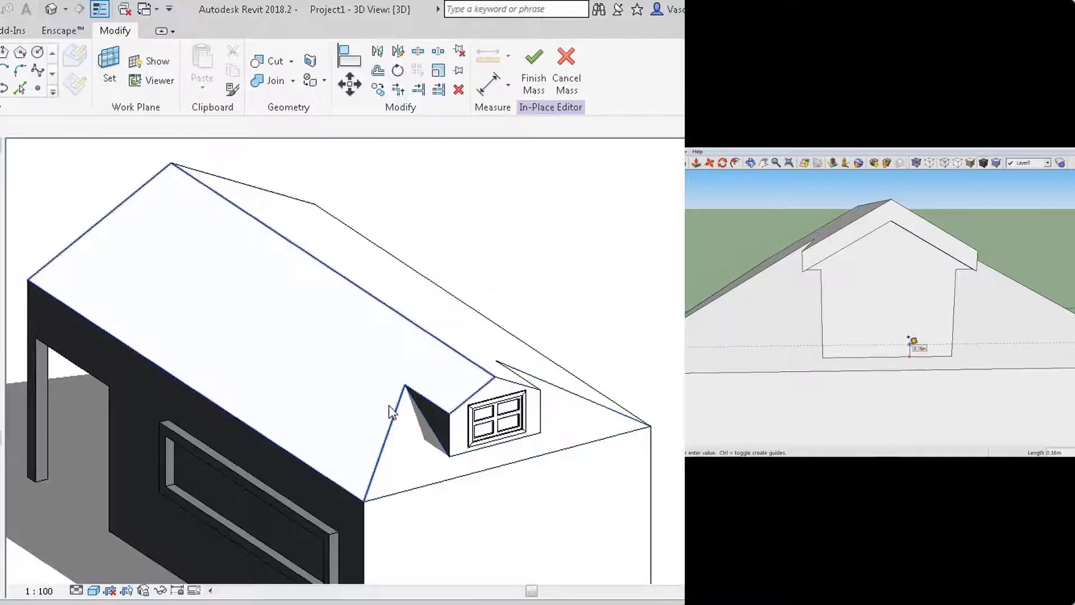
Temporarily hide the solid house form in the 3D view, leaving the traced roof lines.
click(429, 383)
key(h)
key(h)
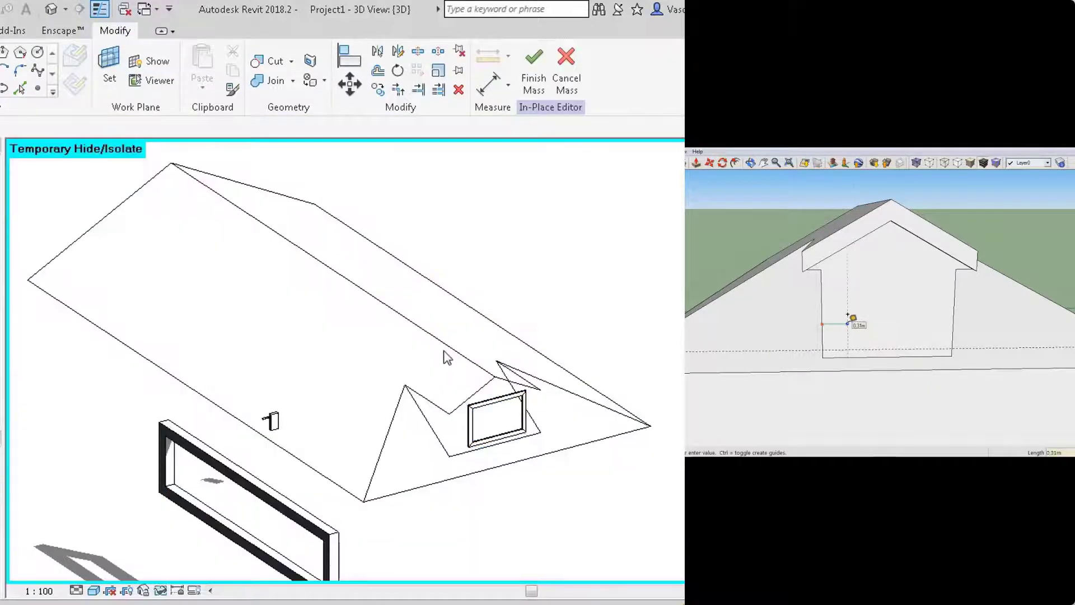
Set each of the two long eave lines 2900 away from the main ridge line.
click(262, 440)
click(263, 438)
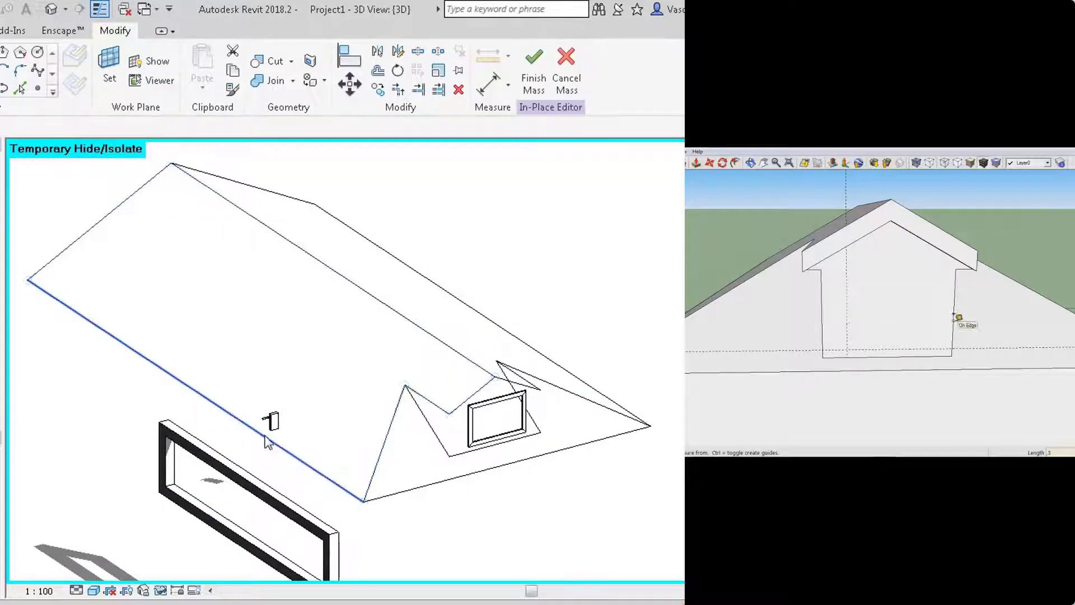
click(275, 446)
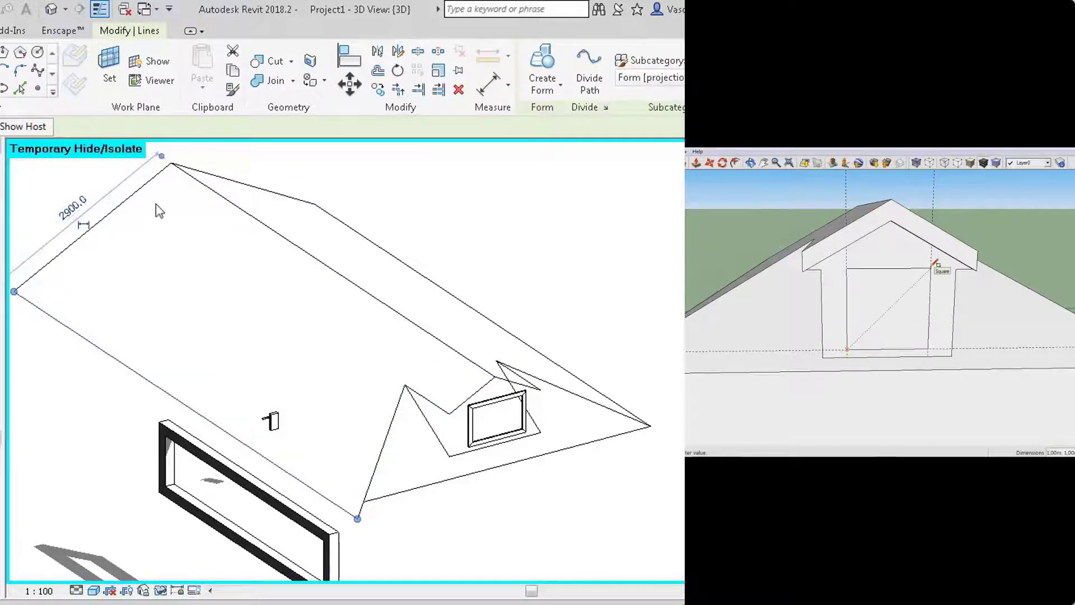
click(330, 210)
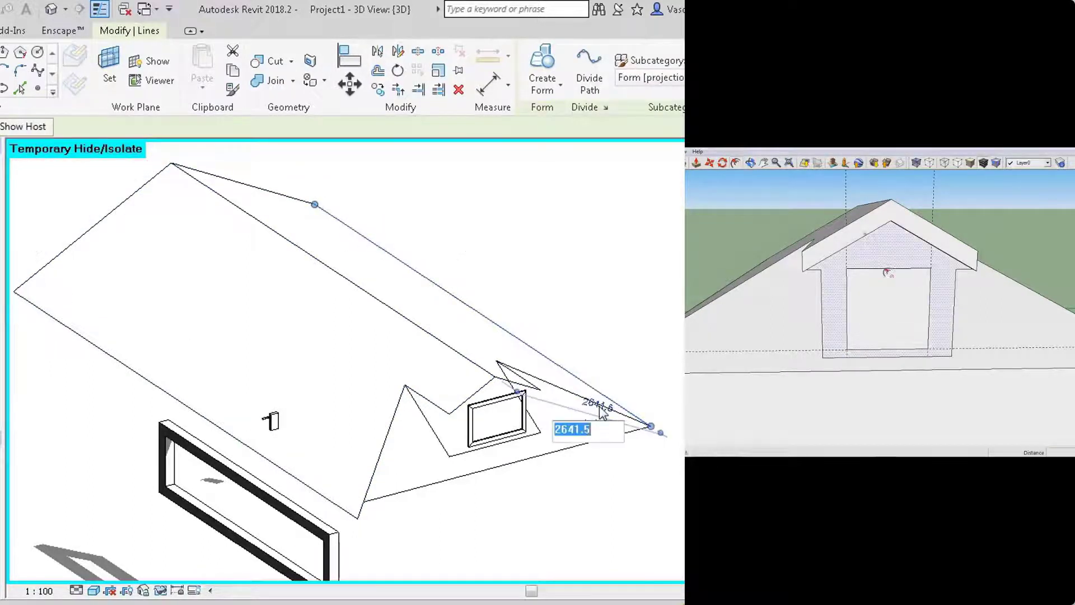
text(2900)
key(Return)
Move the front eave line of the hip outward so it meets the ends of the two long eave lines.
click(597, 442)
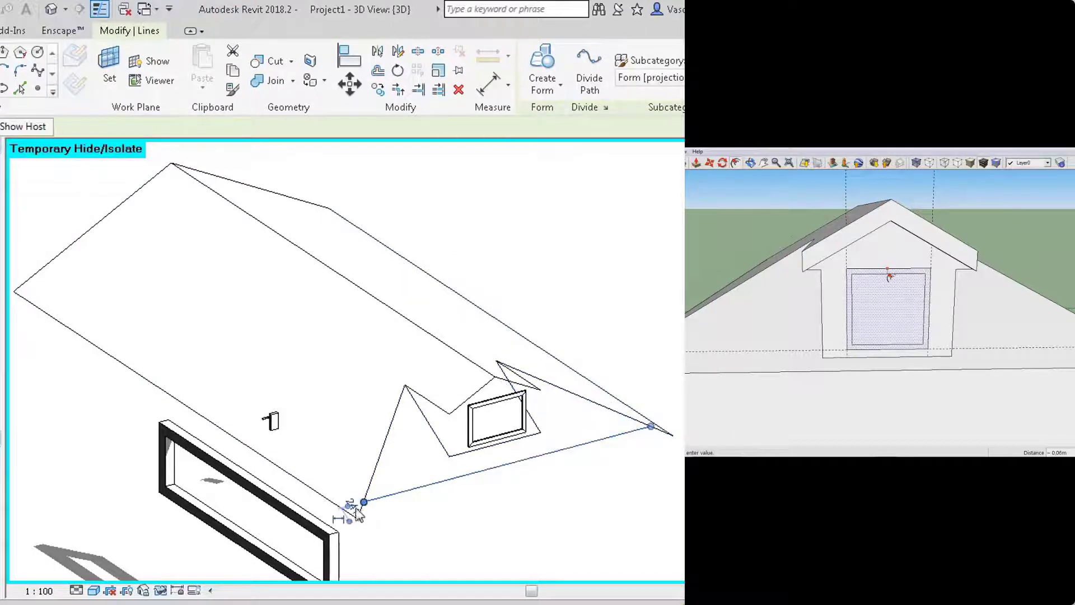
key(Return)
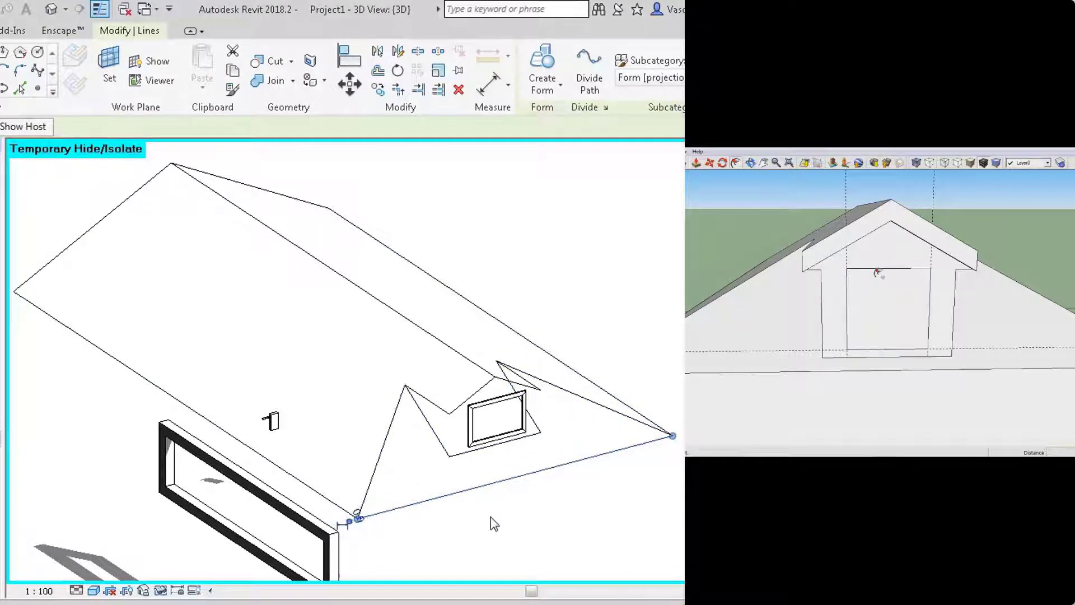
click(513, 527)
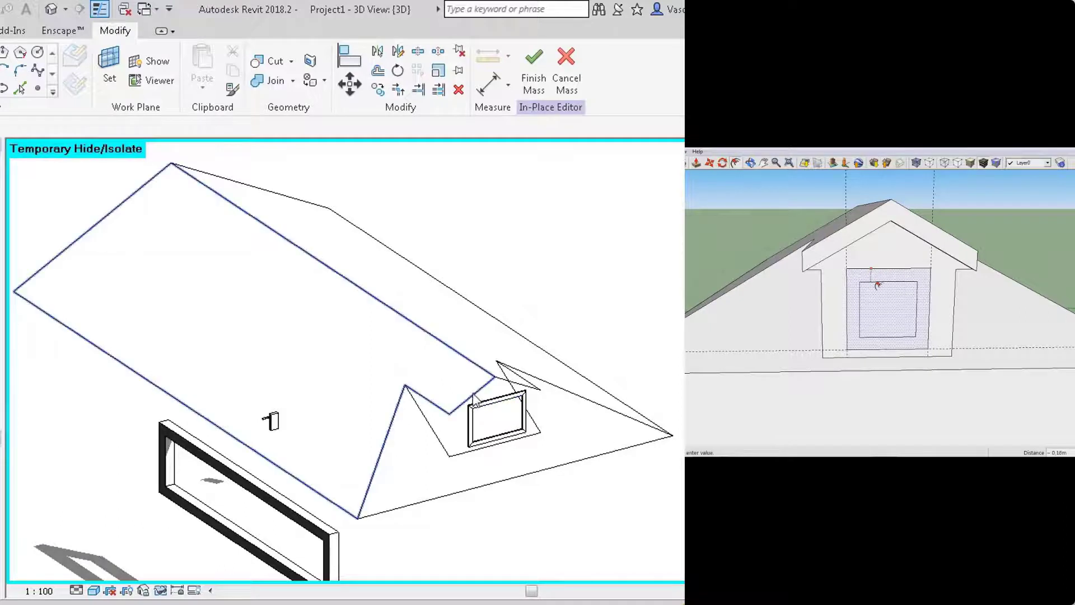
Set the dormer roof's two eave lines 1000 away from the ridge line.
click(435, 407)
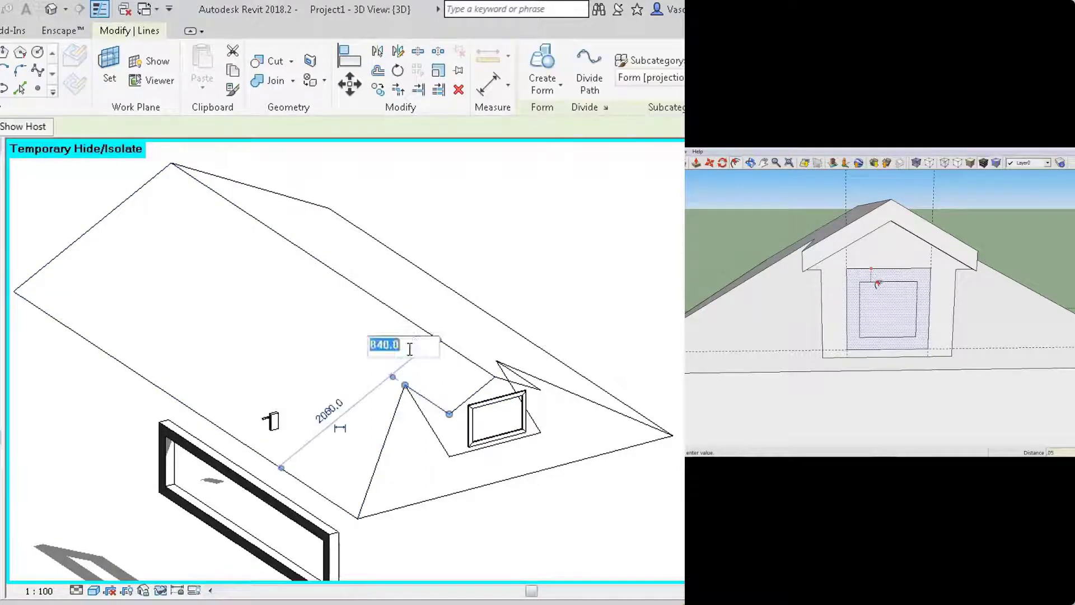
text(900)
key(Return)
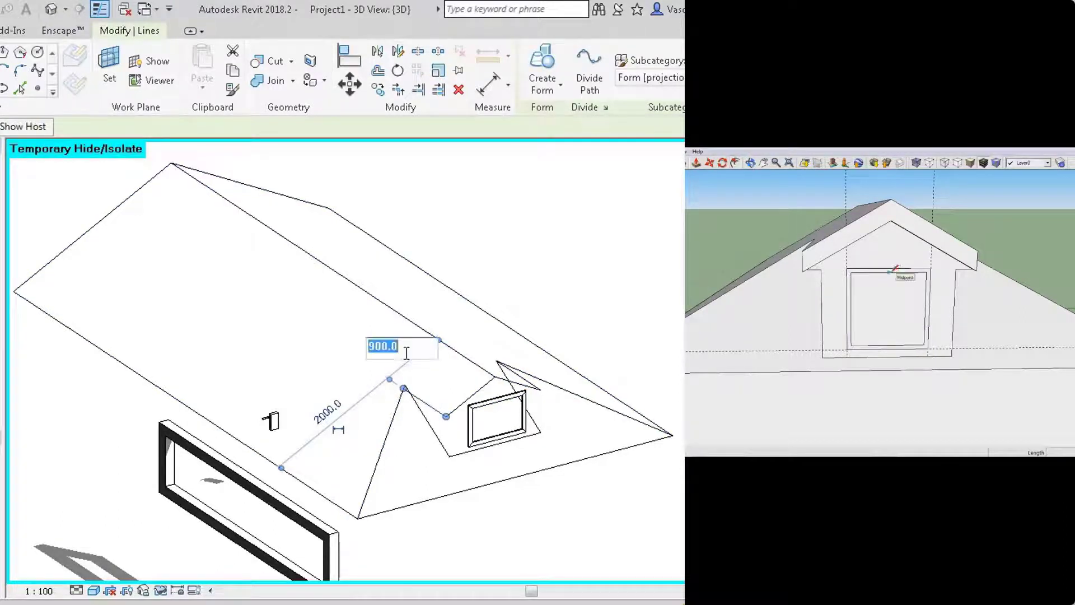
click(398, 356)
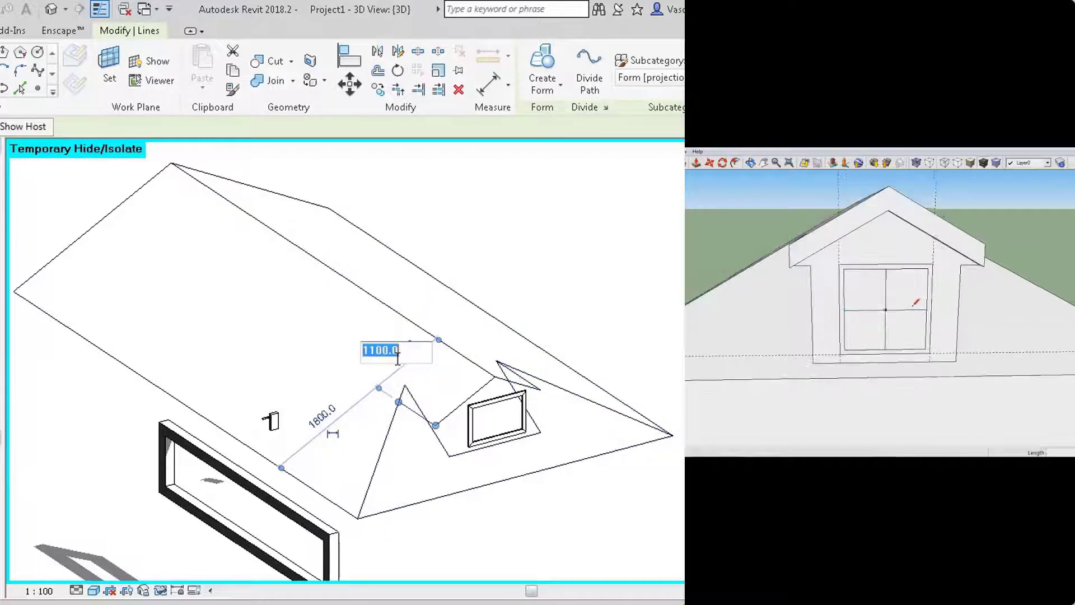
text(1000)
key(Return)
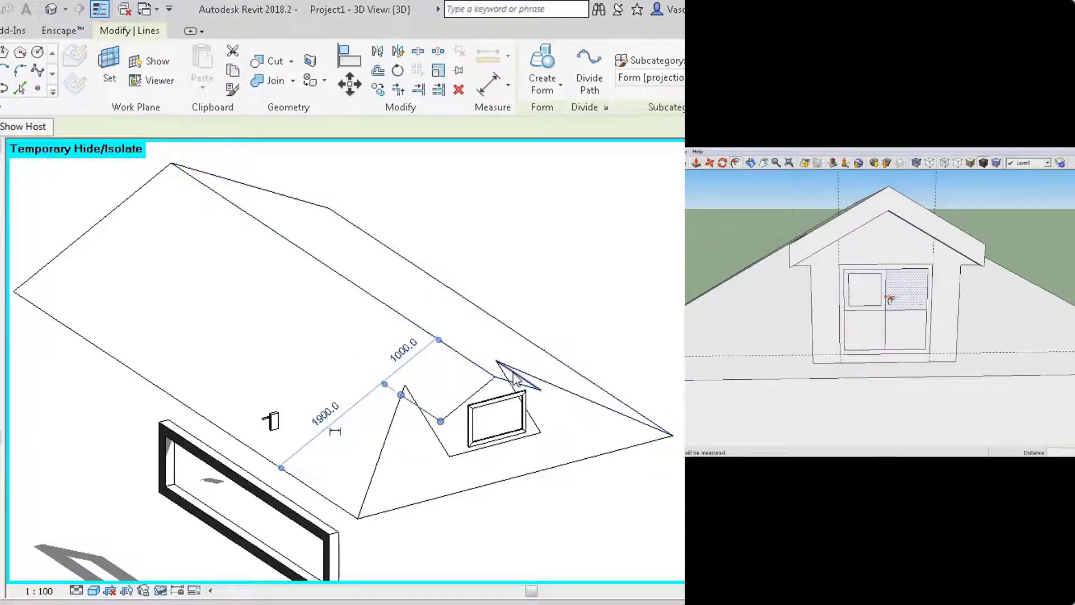
click(538, 383)
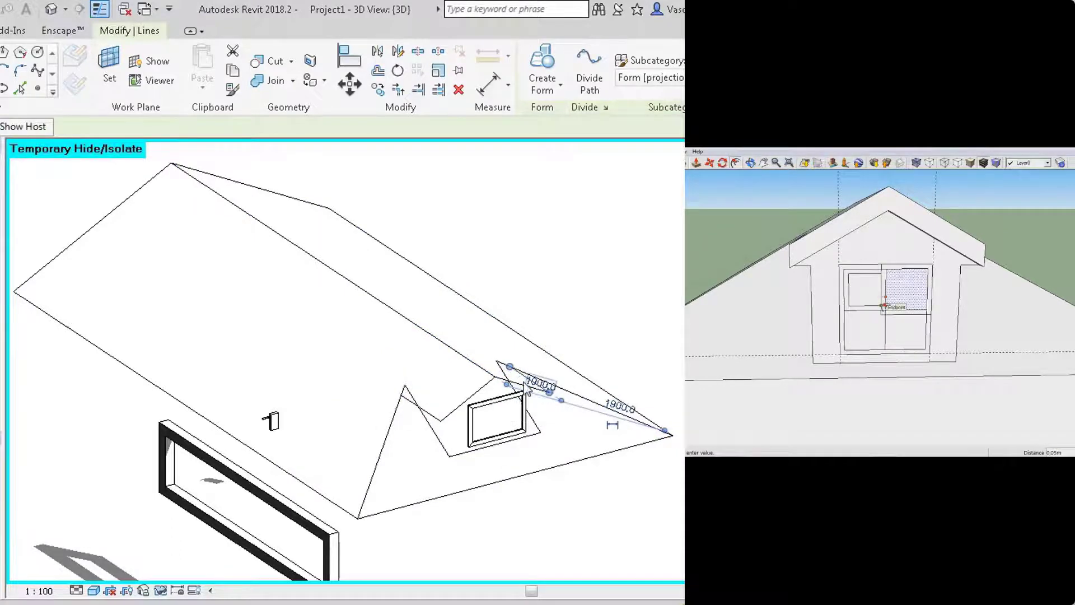
Move the dormer's two sloping front gable lines outward beyond the dormer wall for a front overhang.
click(472, 396)
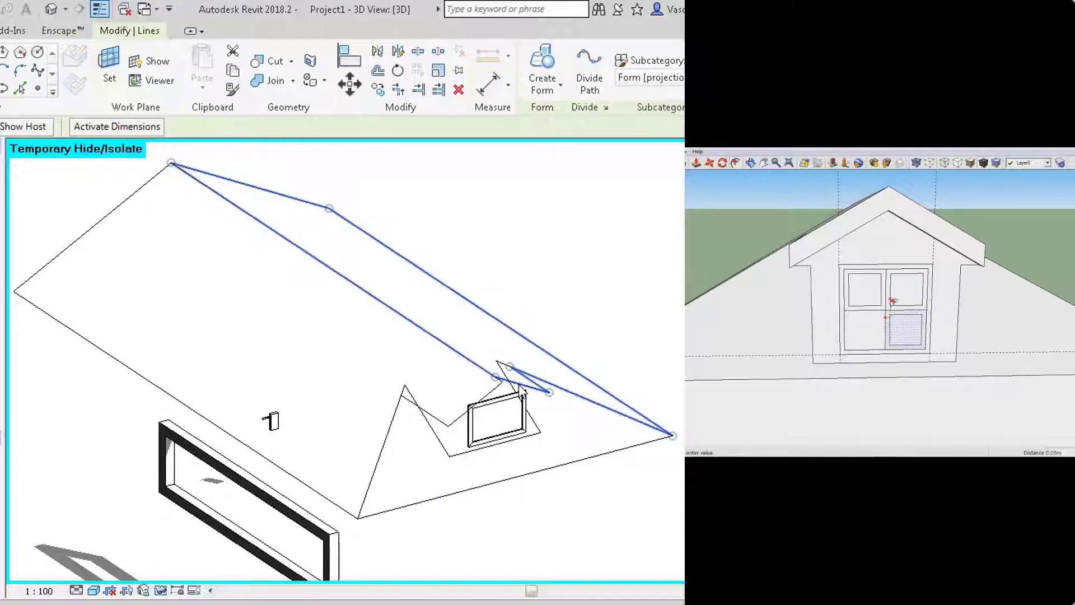
key(Escape)
click(520, 388)
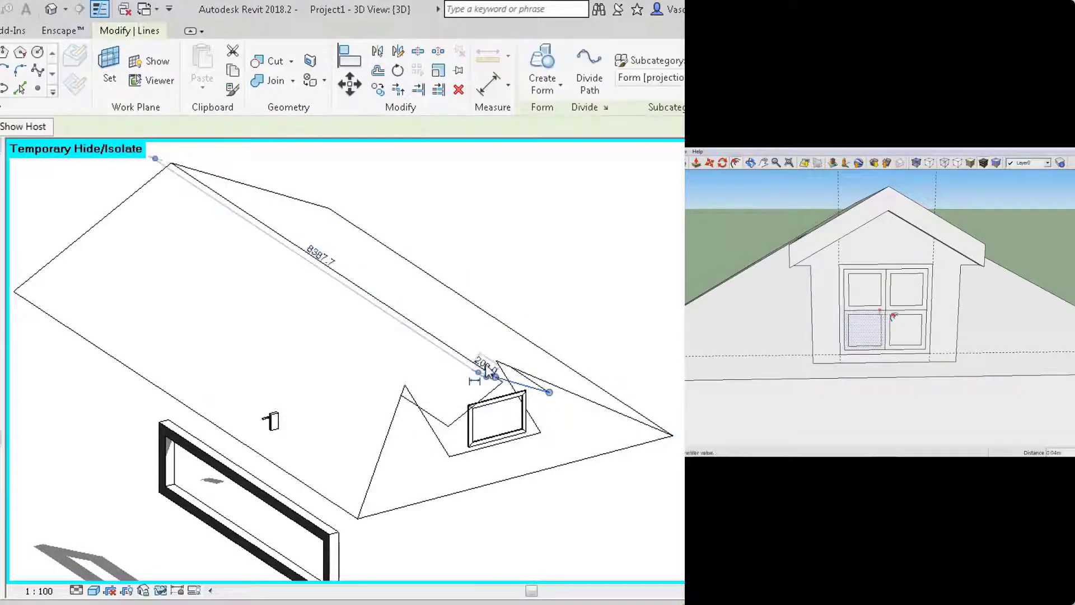
key(Escape)
key(Tab)
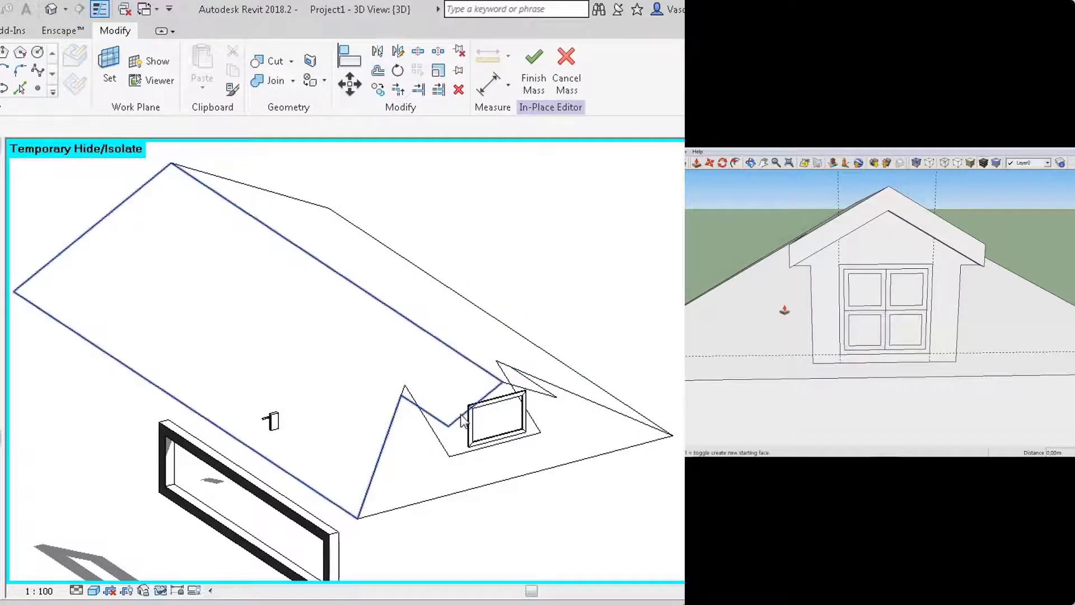
Create a solid form from the long roof outline on the window side and reduce it to a thin slab below the outline.
click(461, 417)
key(c)
key(f)
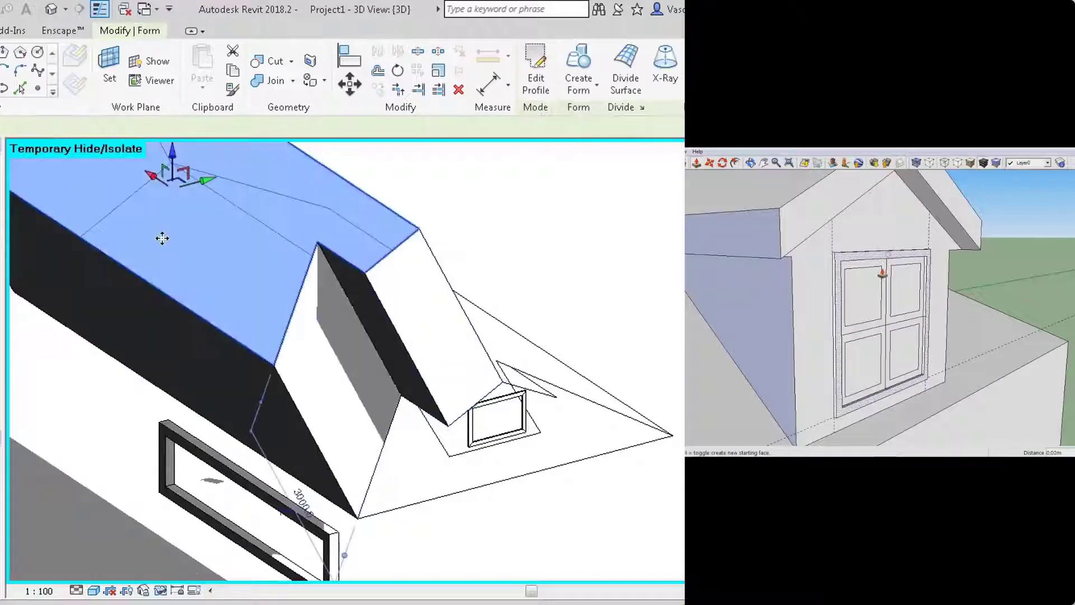
key(Escape)
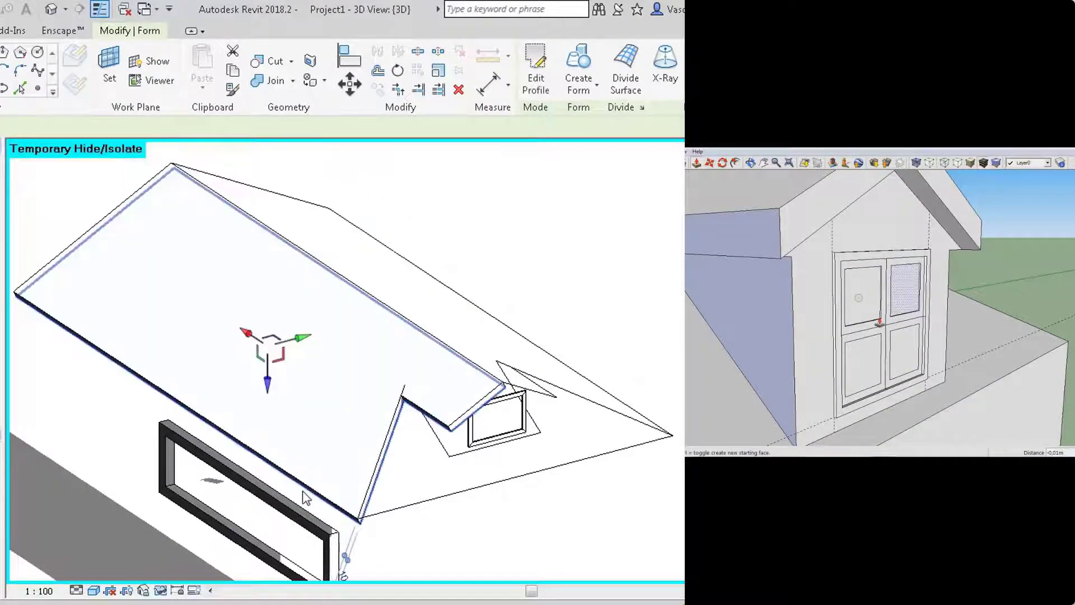
key(Escape)
Create a solid form from the hip roof outline around the dormer and set its thickness to 100.
click(417, 509)
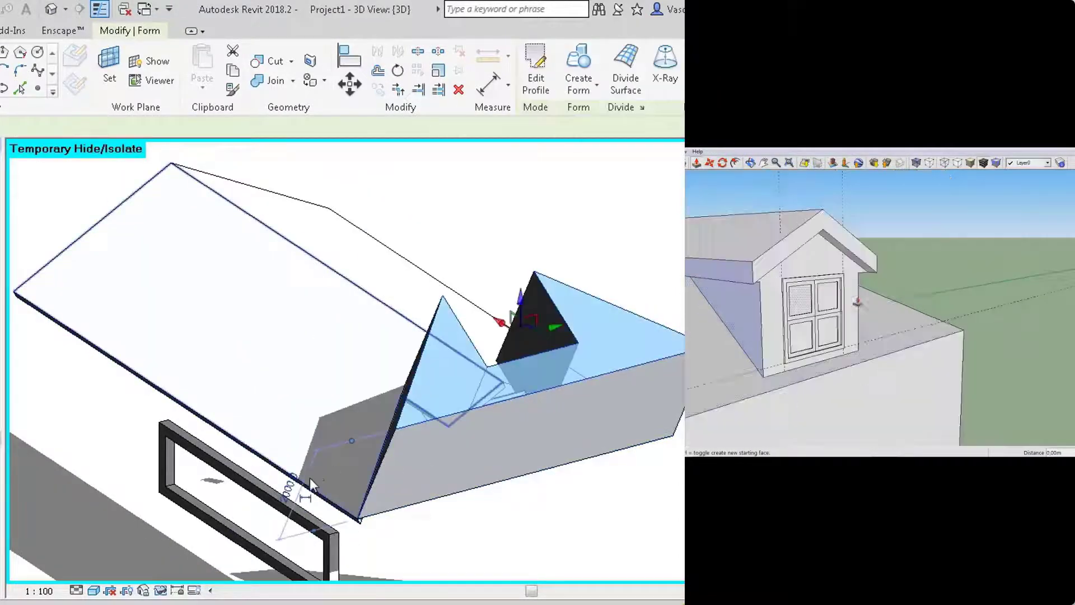
click(295, 484)
key(Return)
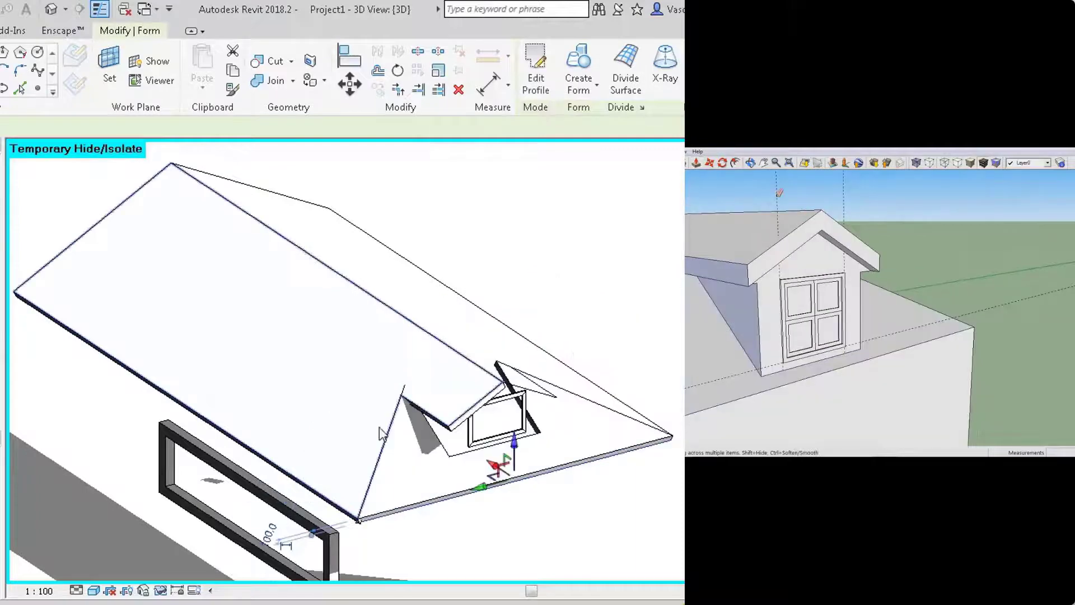
Create a solid form from the remaining long roof outline behind the ridge.
click(502, 321)
key(ctrl+e)
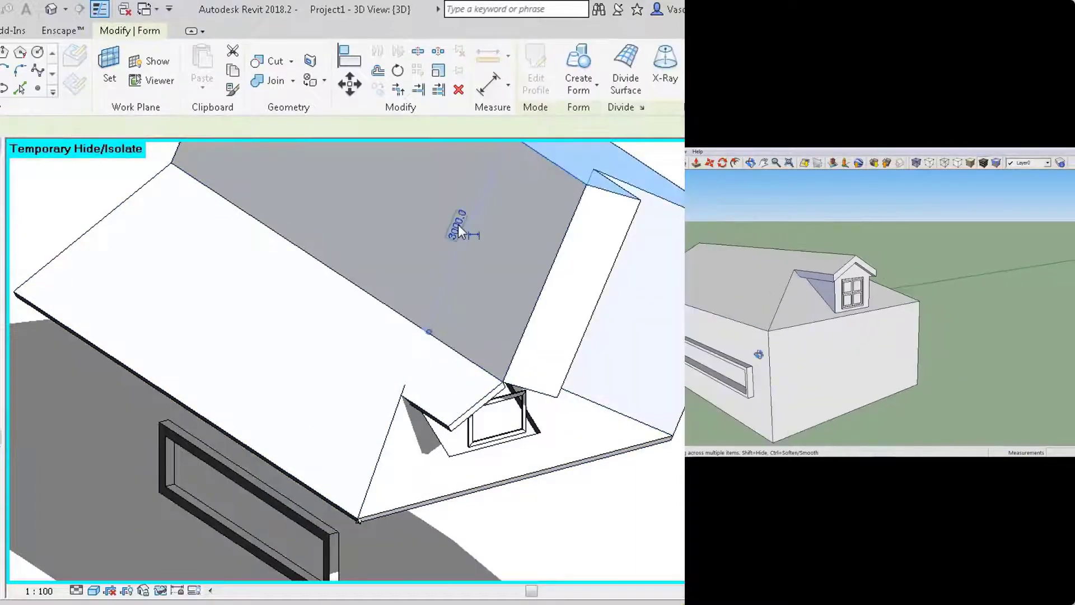
text(10)
key(Return)
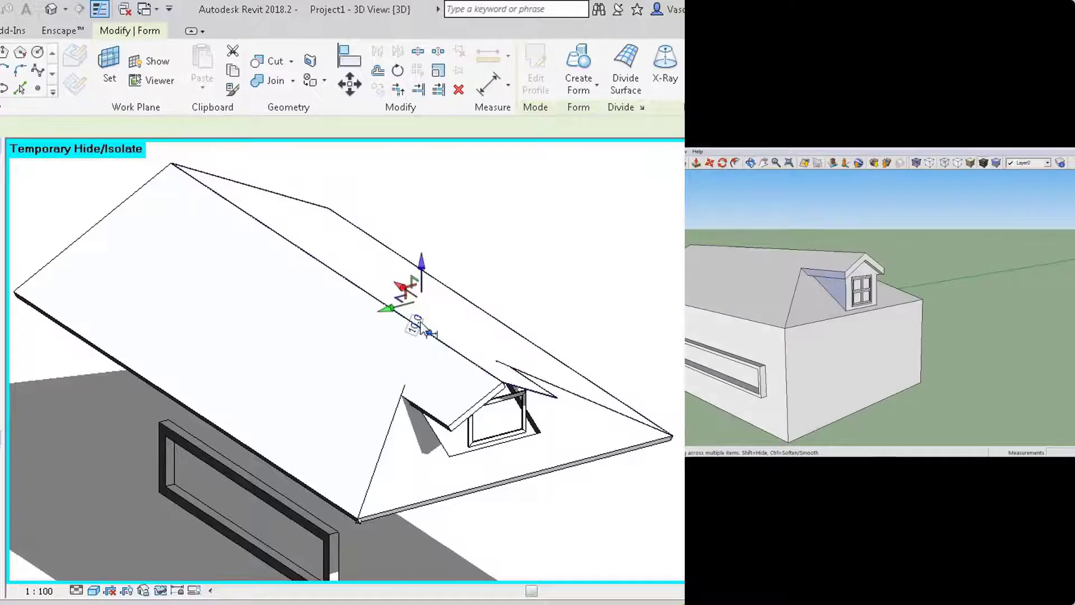
key(ctrl+z)
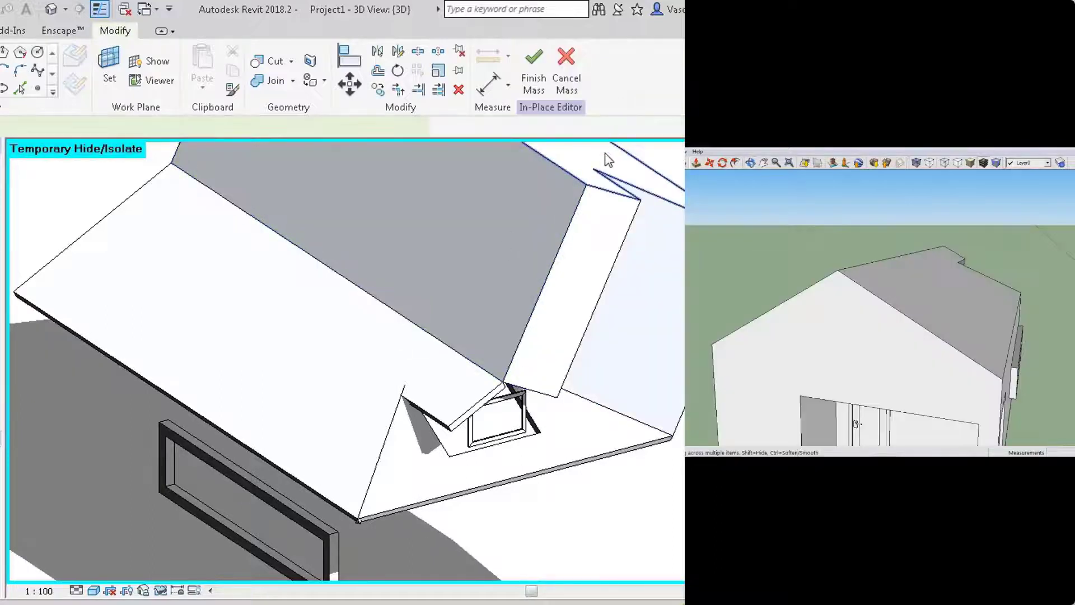
Make the rear roof form a 100 thick slab below its outline and reset the temporary hide/isolate.
text(-10)
key(Return)
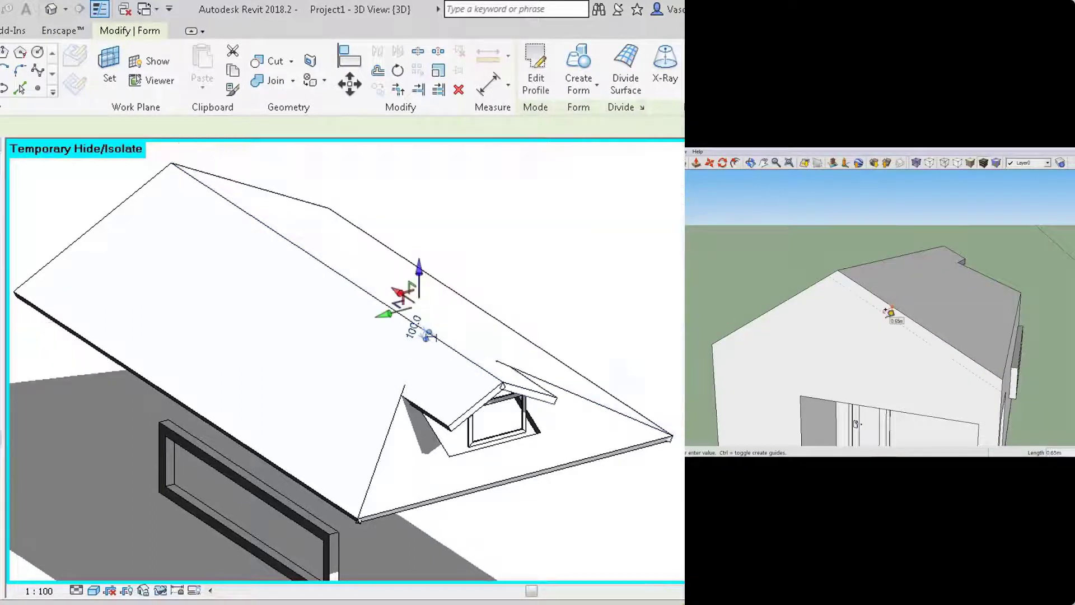
key(Escape)
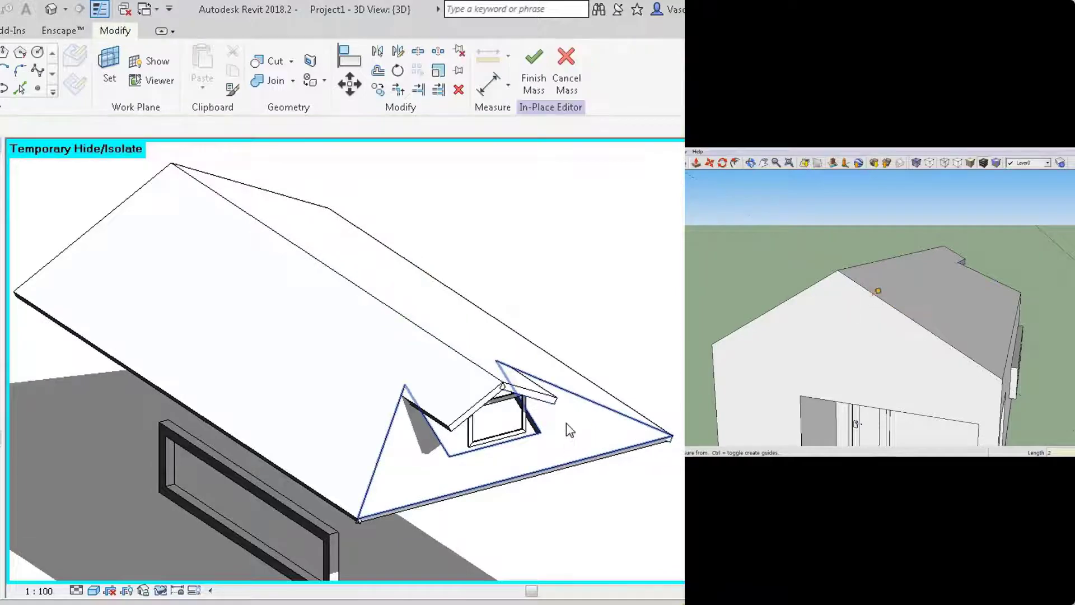
key(h)
key(r)
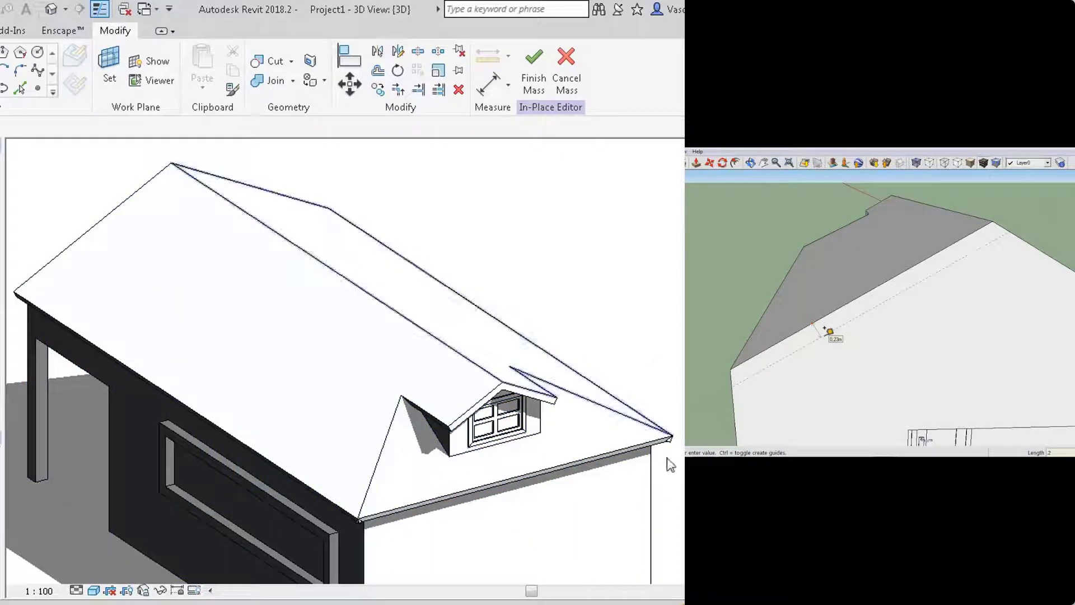
Move the lower corner points of the rear roof slab and the hip slab together to close the gap at their shared eave corner.
scroll(638, 486, up, 5)
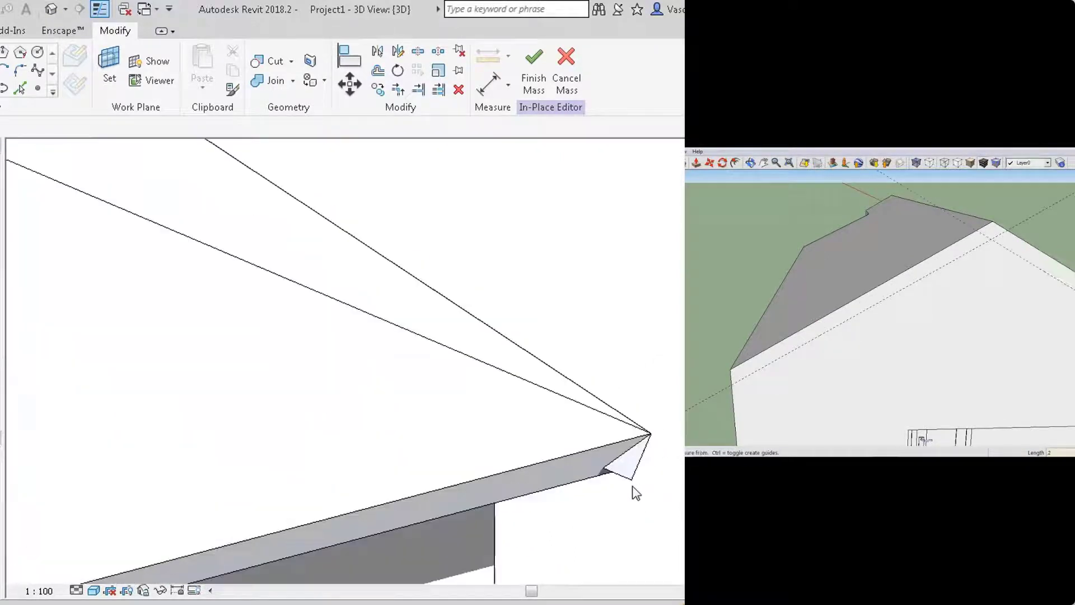
click(635, 488)
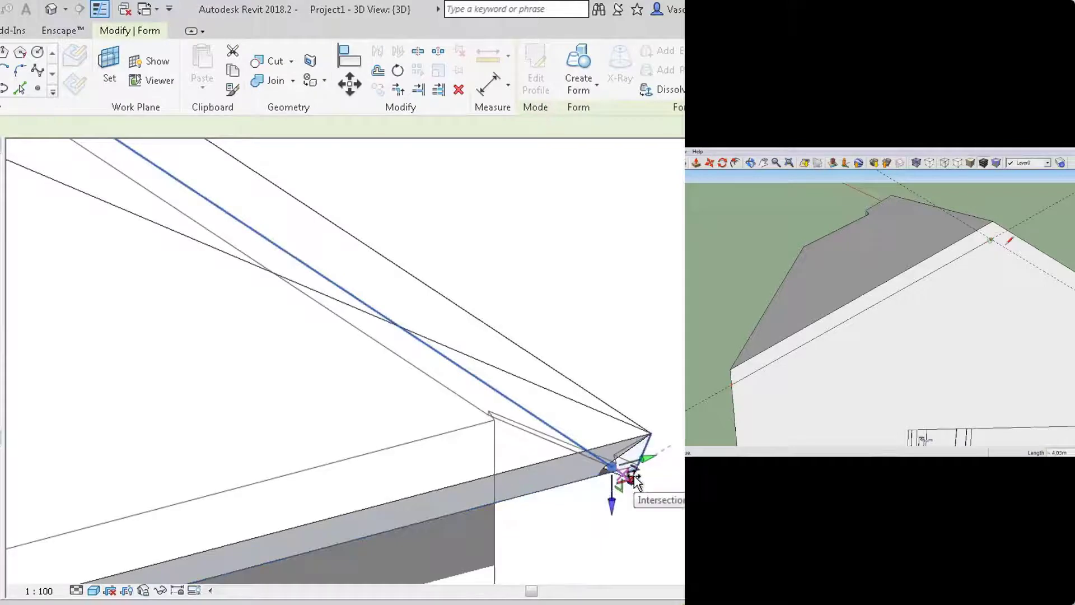
click(669, 485)
click(641, 468)
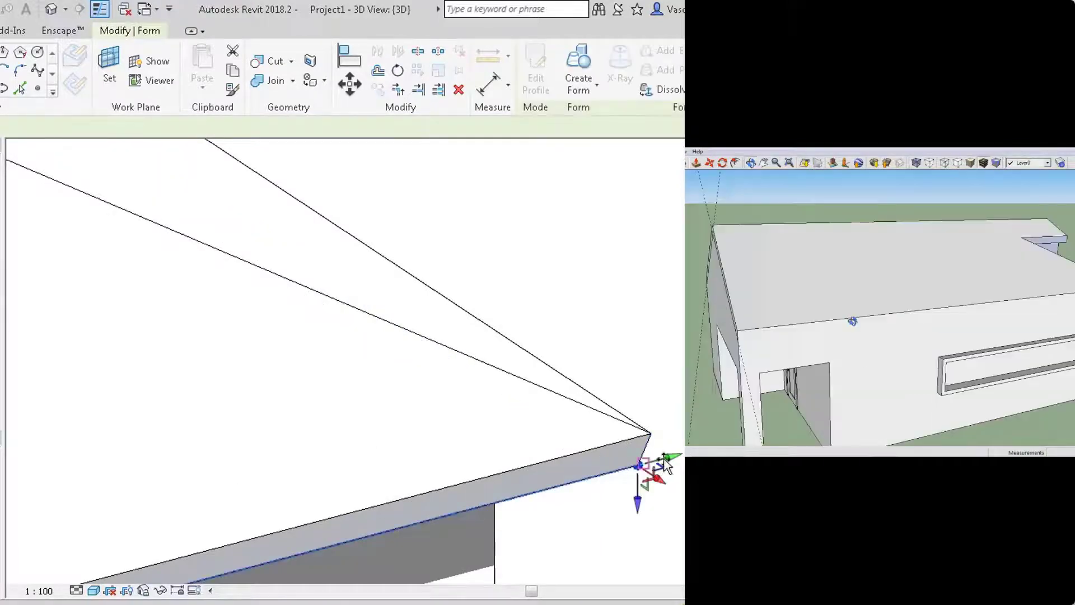
drag(665, 465, 639, 473)
scroll(617, 396, down, 5)
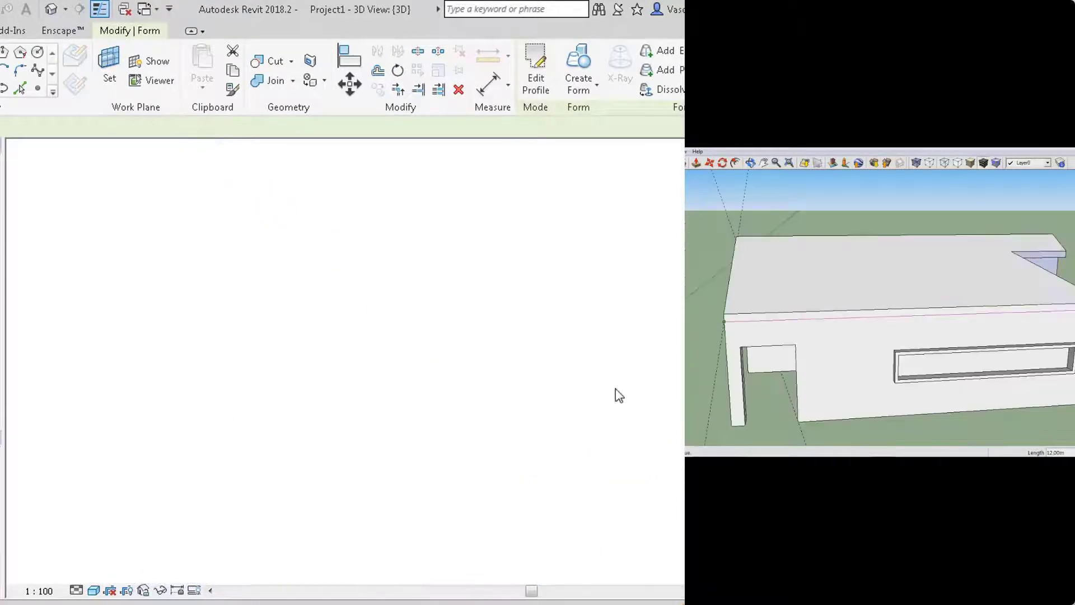
shift+middle_drag(583, 408, 390, 394)
scroll(389, 394, up, 5)
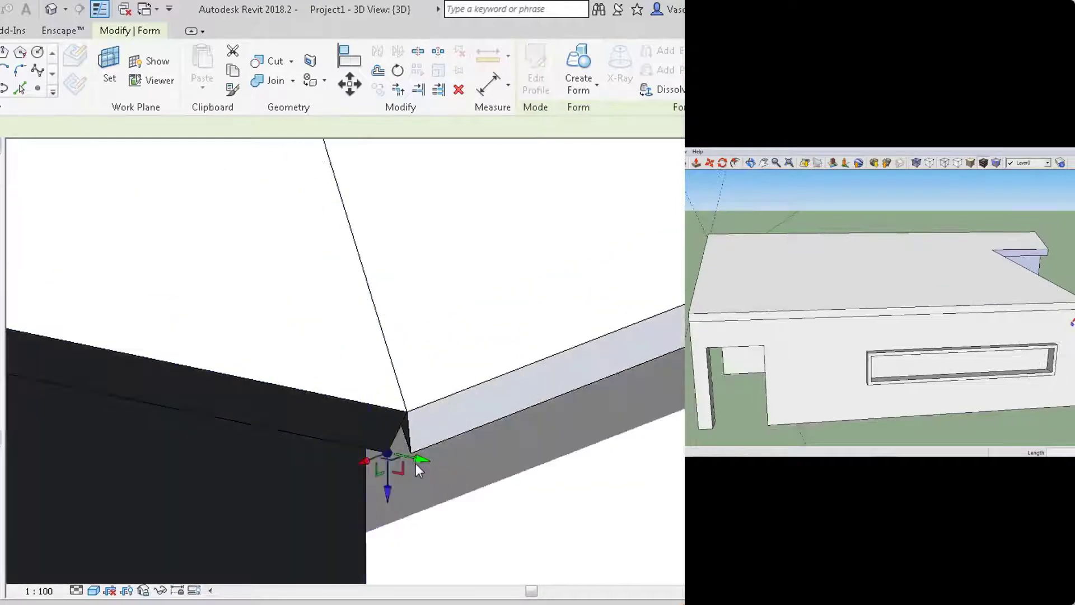
mouse_move(415, 462)
mouse_down()
mouse_move(438, 468)
mouse_move(415, 454)
mouse_up()
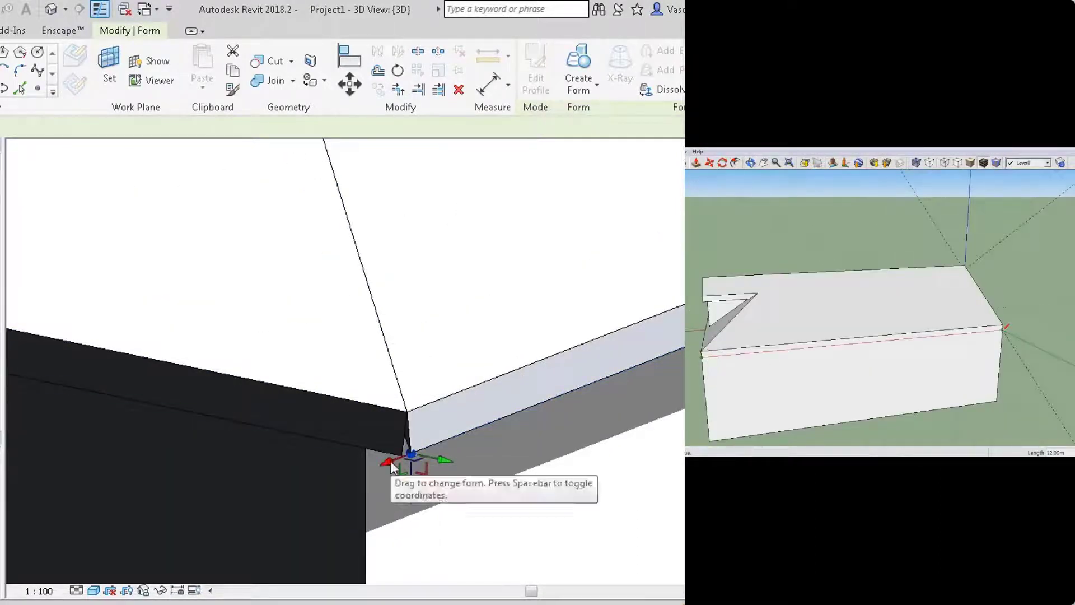
key(Escape)
Adjust the lower corner points of the roof slabs at the hip eave corner on the window side.
scroll(449, 461, down, 5)
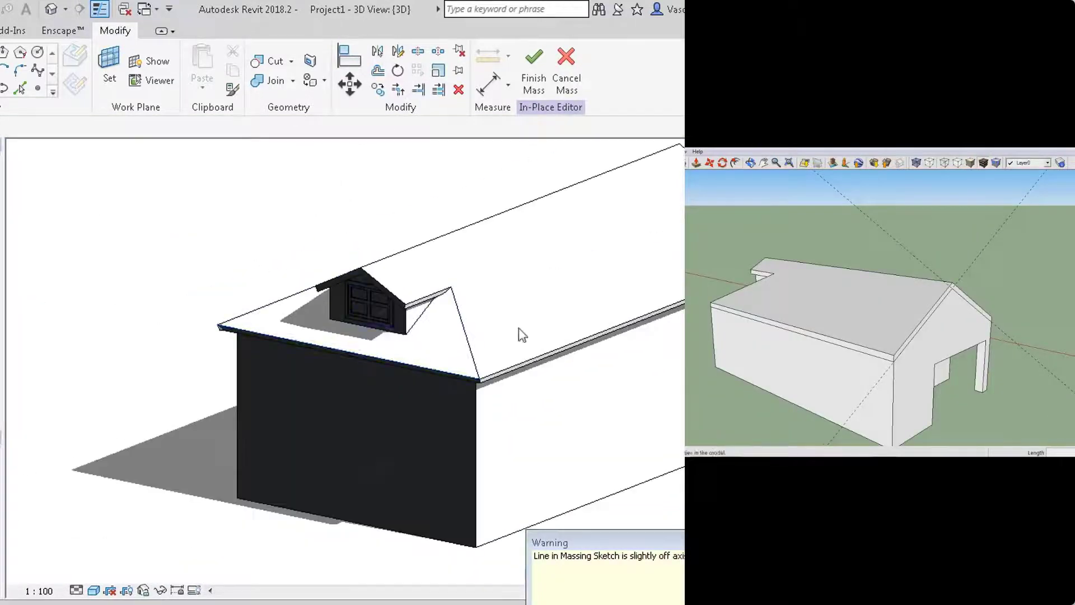
mouse_move(390, 361)
shift+middle_down()
mouse_move(233, 377)
mouse_move(115, 353)
shift+middle_up()
scroll(372, 486, up, 4)
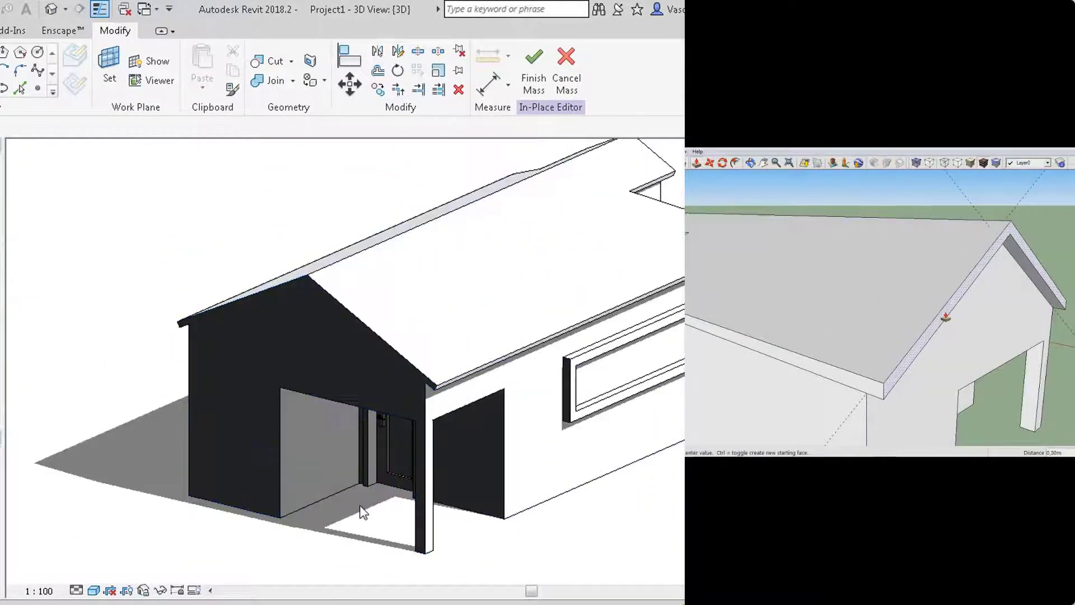
middle_drag(363, 511, 347, 503)
scroll(652, 364, up, 8)
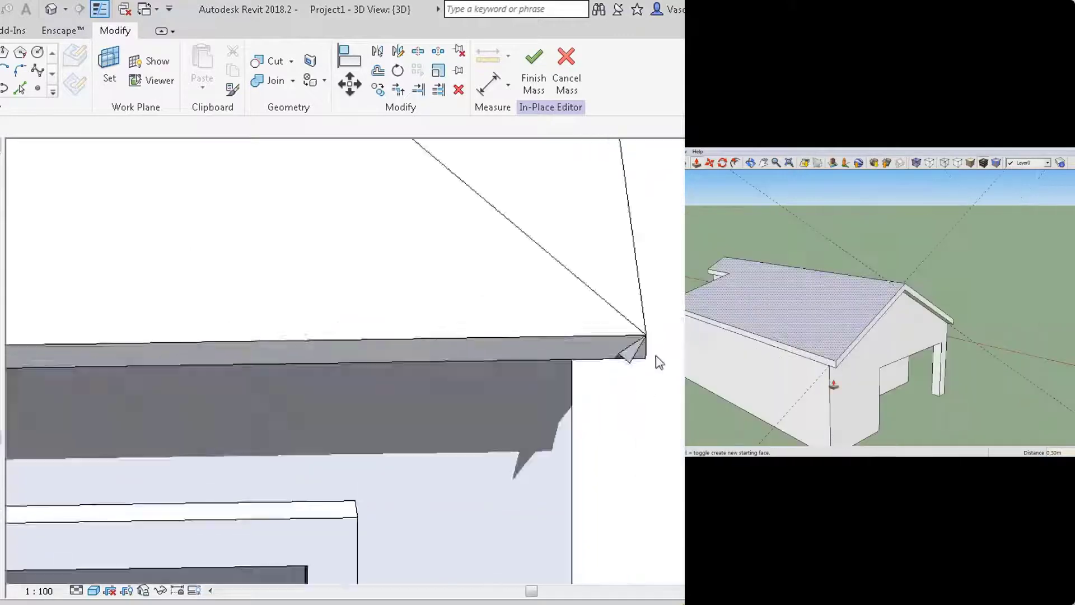
key(a)
key(l)
key(Escape)
click(633, 370)
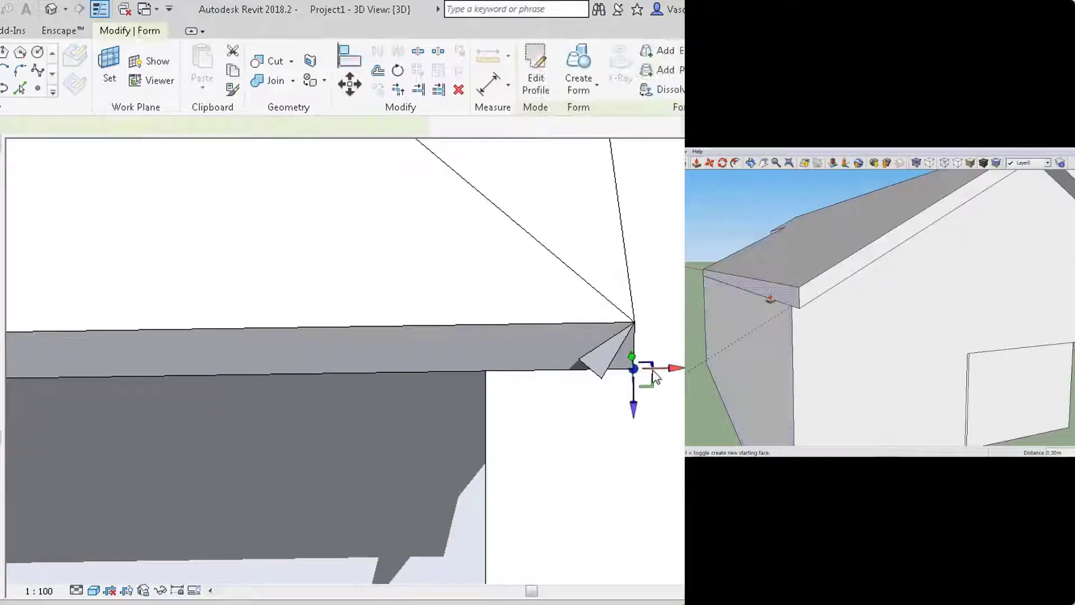
click(609, 381)
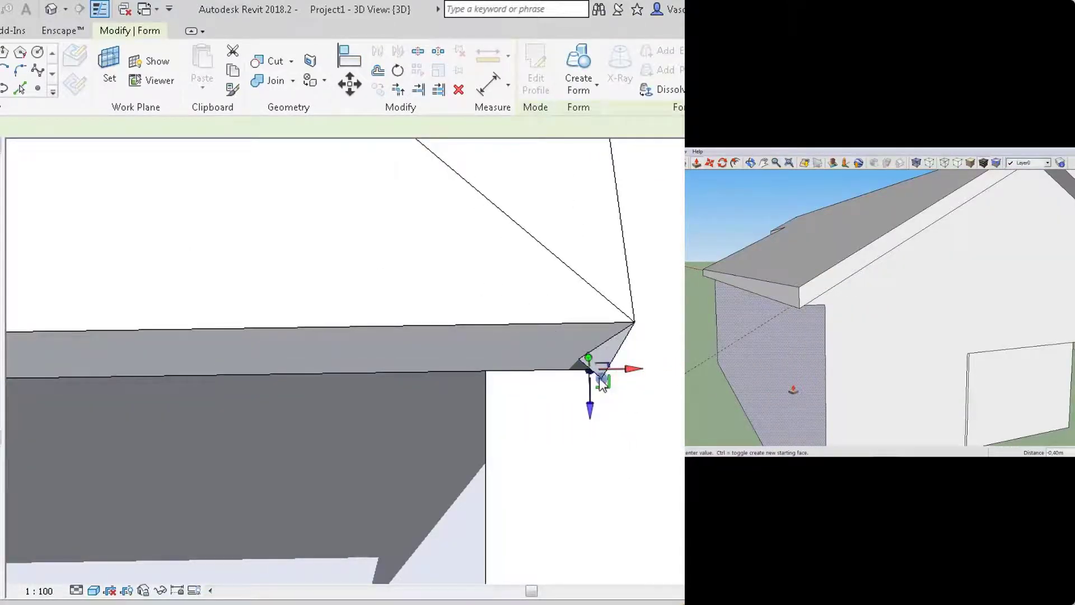
mouse_move(599, 377)
shift+middle_down()
mouse_move(586, 418)
mouse_move(470, 322)
mouse_move(404, 423)
shift+middle_up()
key(Escape)
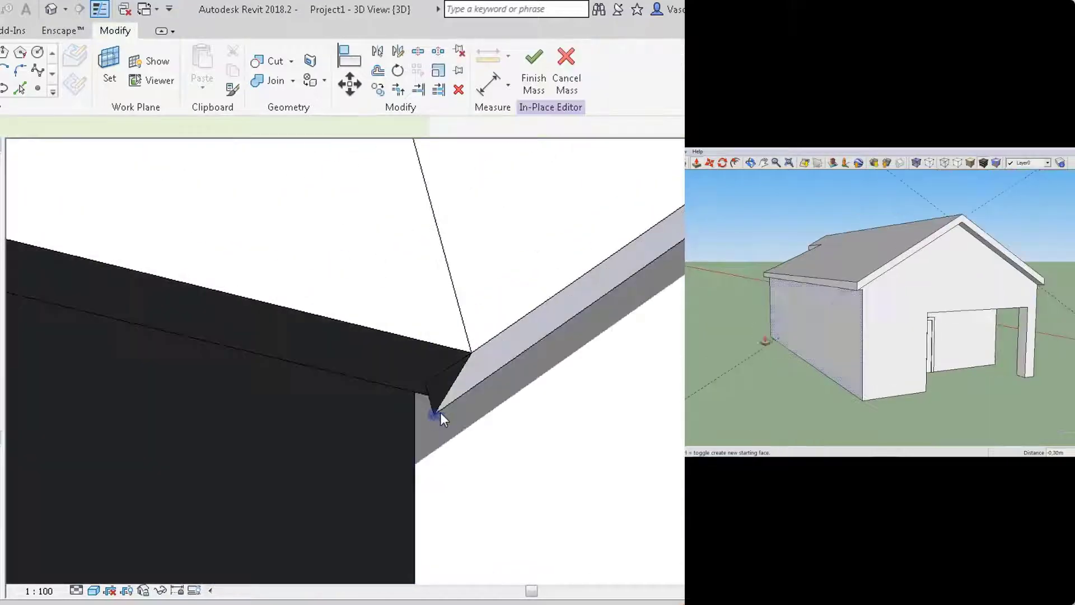
Bring the remaining lower points of the window-side roof slab and the hip slab together so their edges meet cleanly at that eave corner.
click(435, 415)
drag(436, 415, 437, 412)
key(a)
key(l)
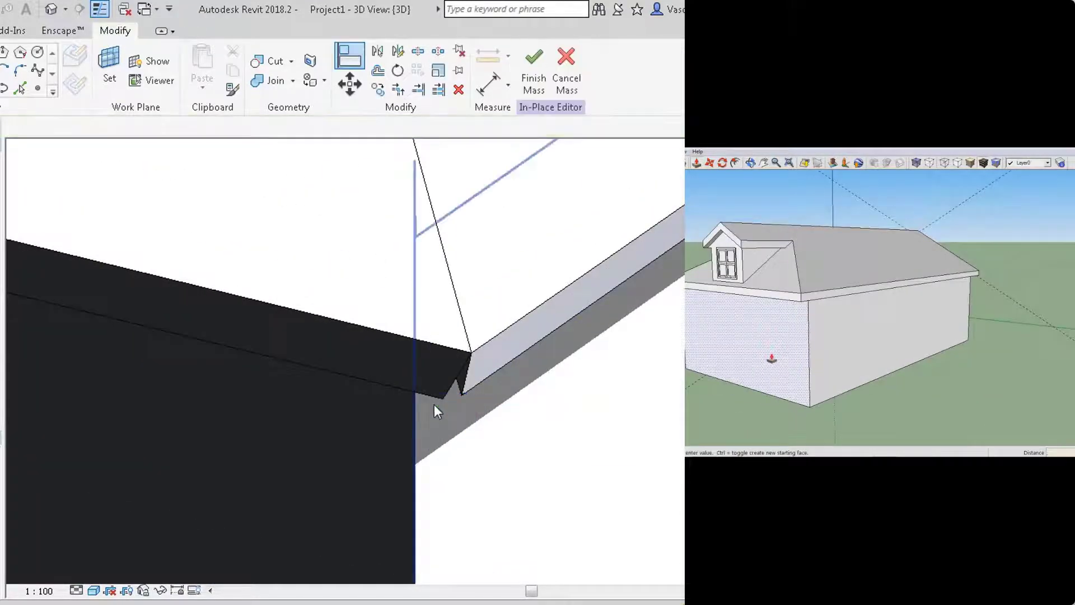
click(442, 399)
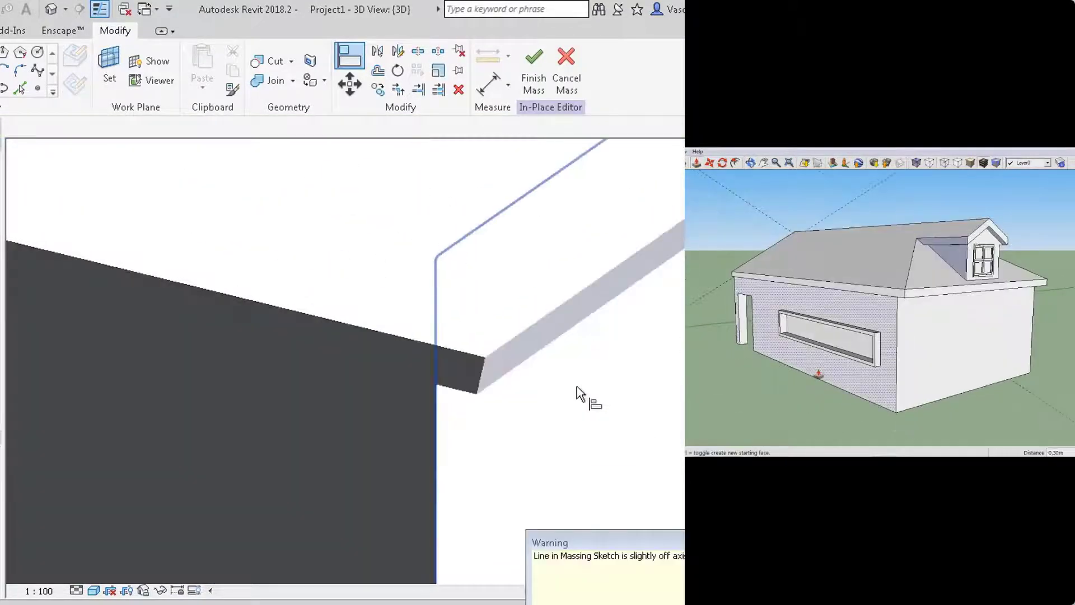
scroll(577, 386, down, 8)
key(Escape)
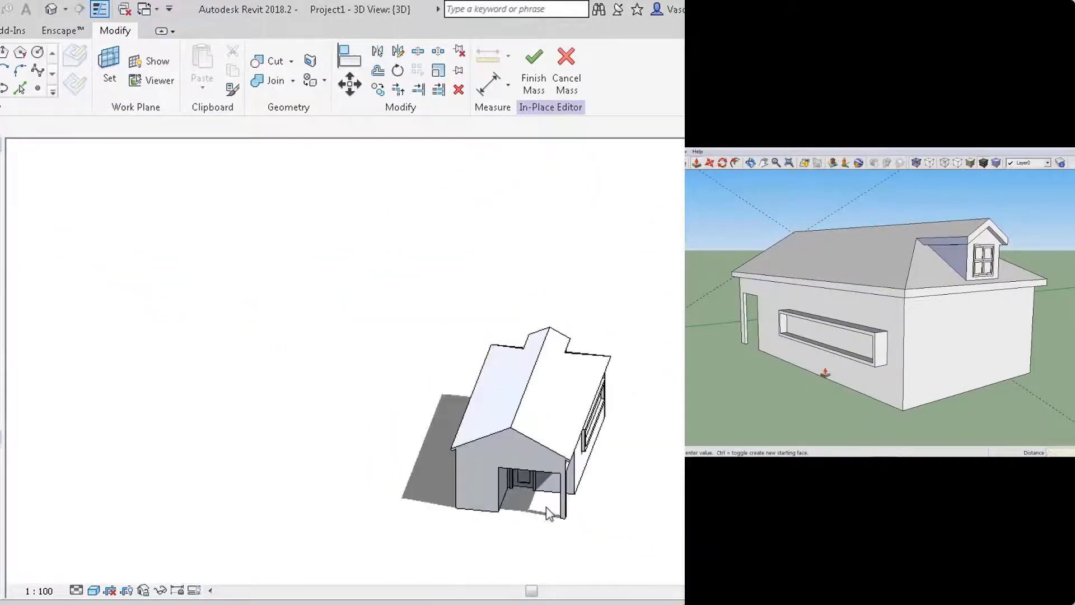
Draw two chained lines on Level 0 without 3D snapping: about 3500 outward from the porch column base, and about 7700 parallel to the window wall.
mouse_move(546, 506)
shift+middle_down()
mouse_move(556, 480)
mouse_move(415, 468)
mouse_move(98, 209)
mouse_move(81, 257)
mouse_move(225, 489)
mouse_move(561, 551)
mouse_move(598, 521)
shift+middle_up()
scroll(515, 490, up, 5)
click(23, 53)
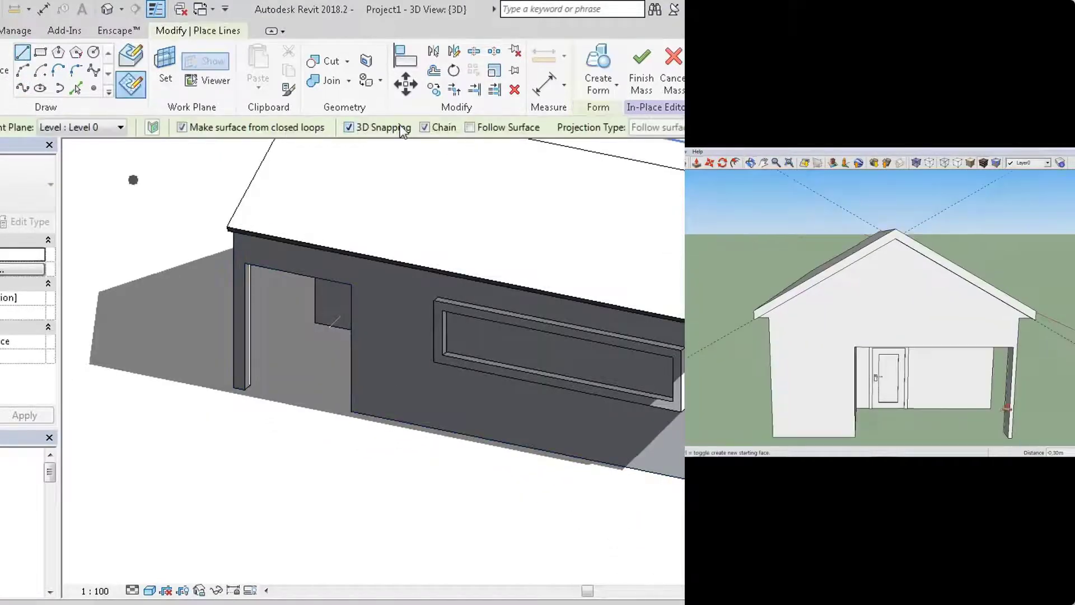
click(119, 127)
click(84, 155)
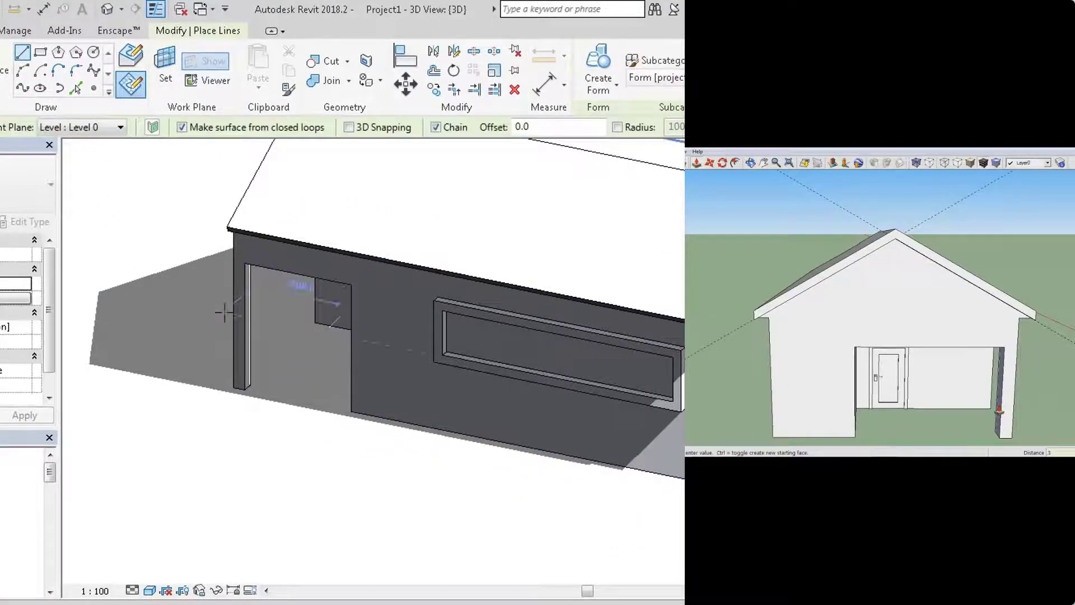
click(249, 390)
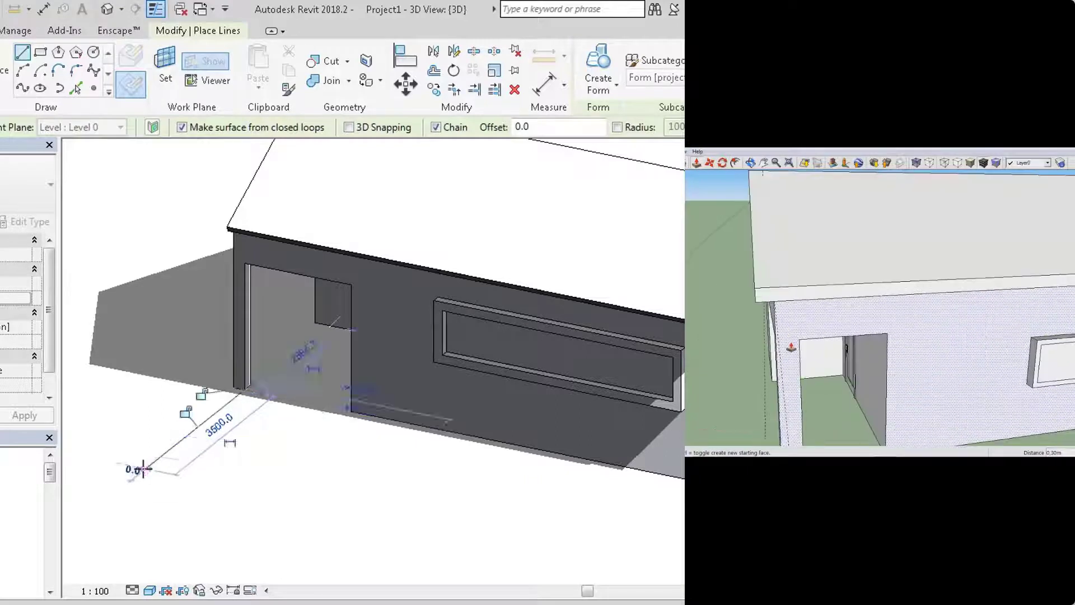
click(144, 468)
click(575, 555)
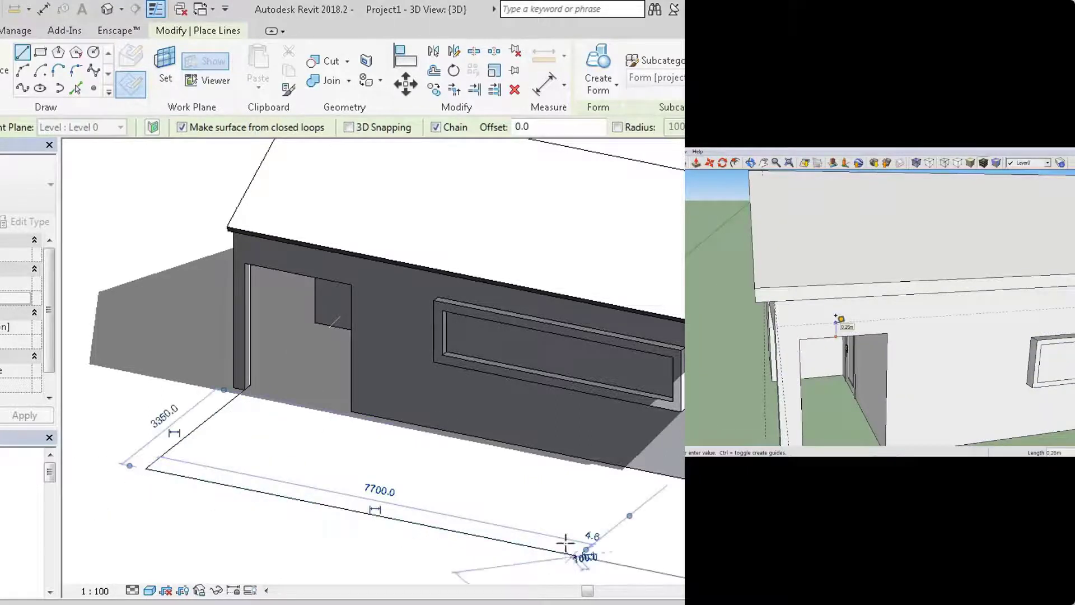
key(Escape)
key(Escape)
Round the corner between the two ground lines with a fillet arc of about 3300 radius.
click(56, 71)
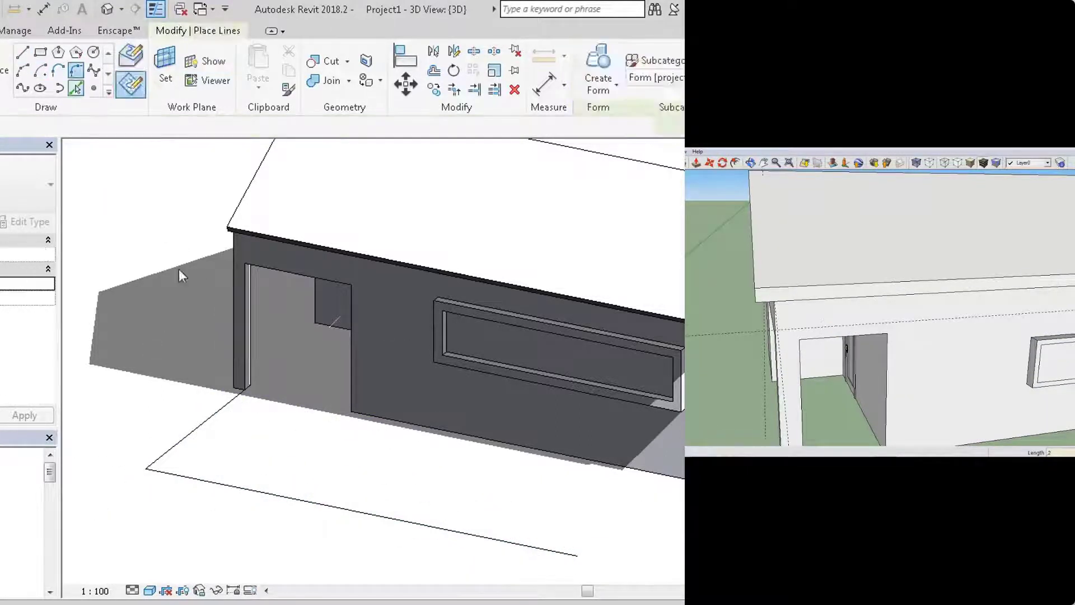
click(242, 489)
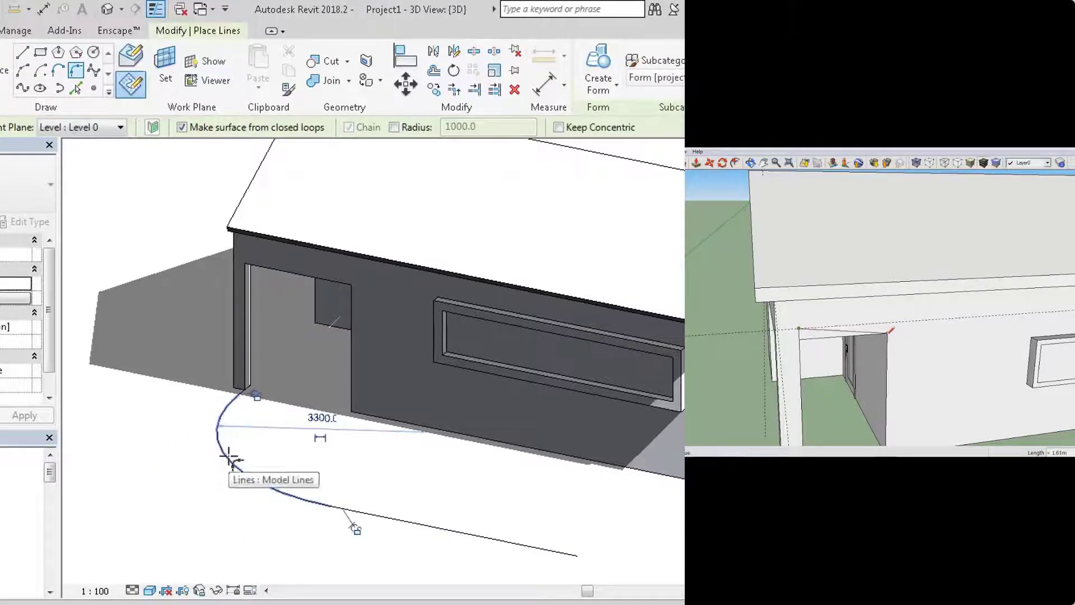
click(205, 326)
key(Escape)
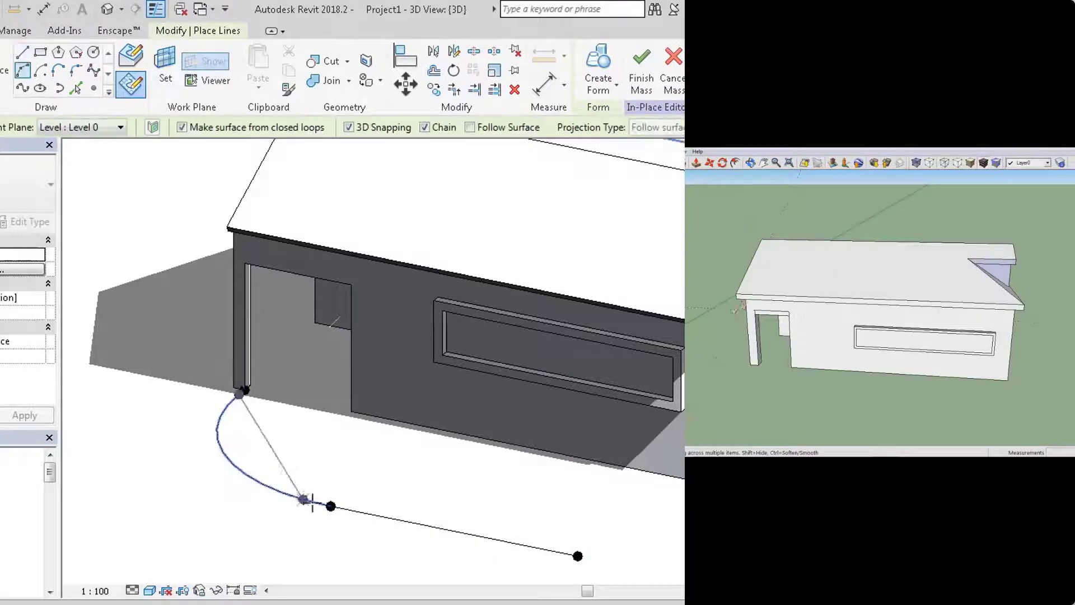
key(Escape)
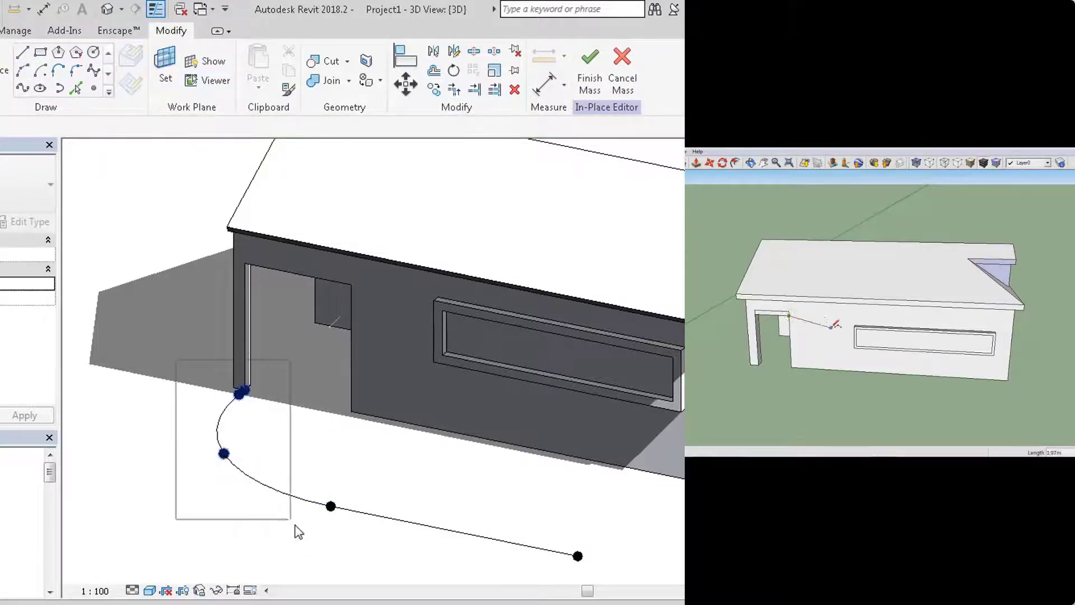
Filter the selection to only the reference points of the curved ground path and set their offset from Level 0 to 2200.
drag(297, 531, 349, 557)
ctrl+drag(513, 516, 585, 560)
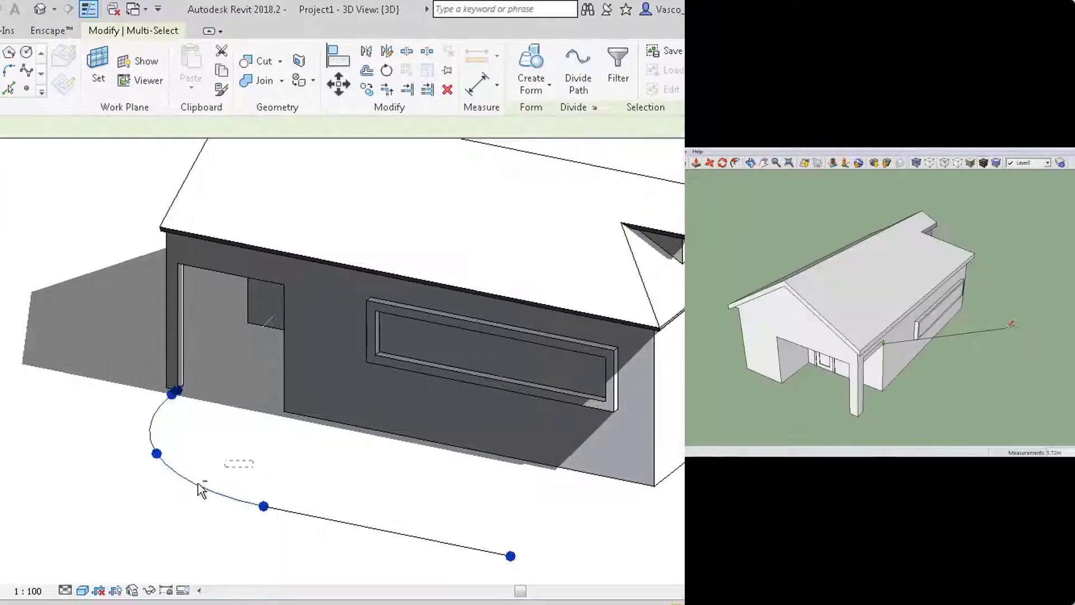
key(f)
key(i)
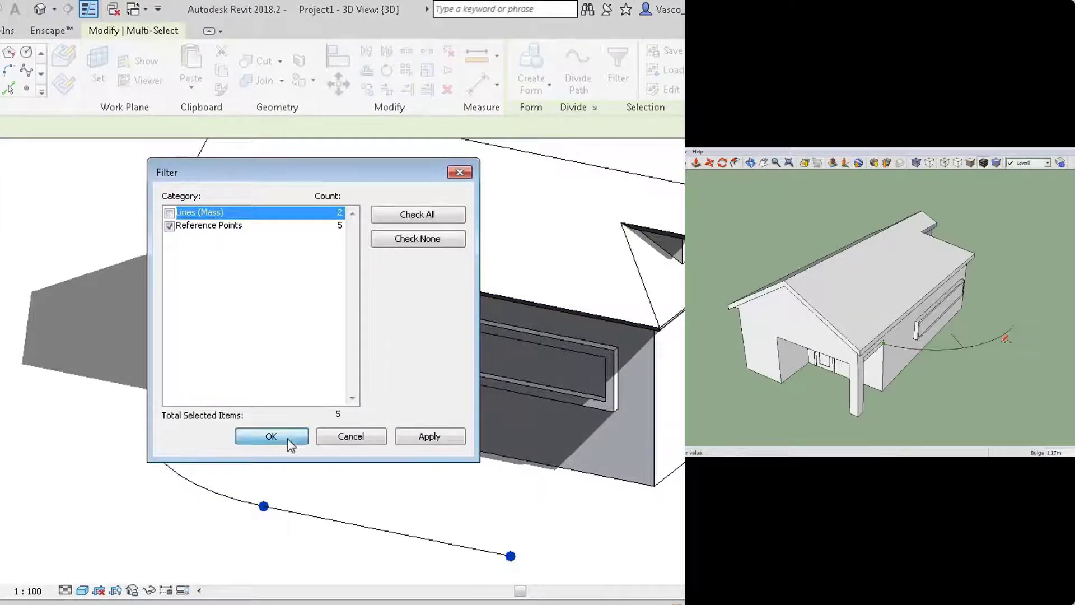
click(288, 438)
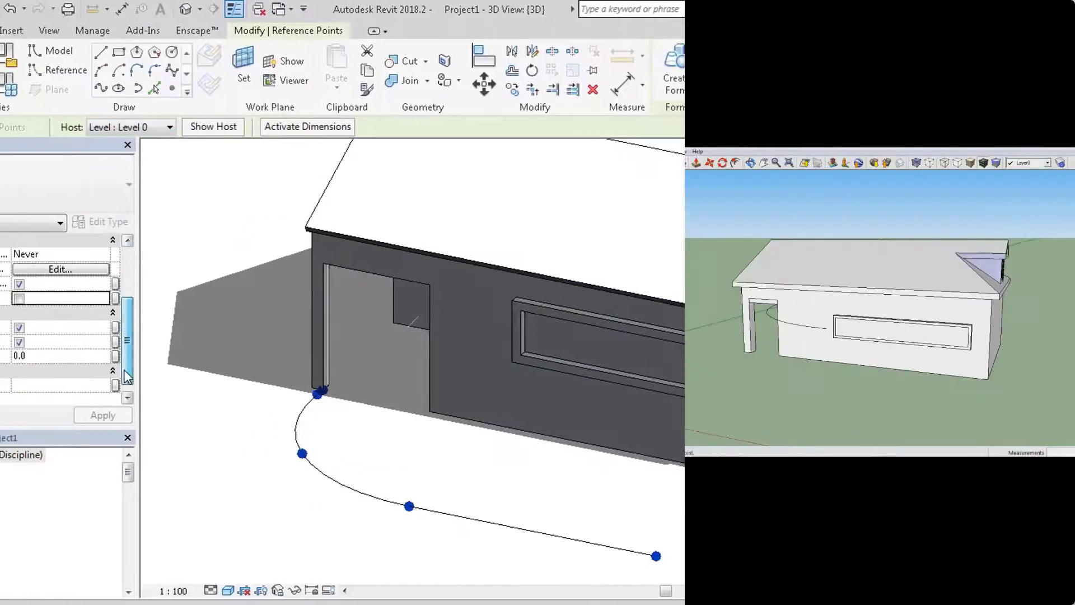
scroll(128, 376, down, 1)
click(48, 340)
text(3000)
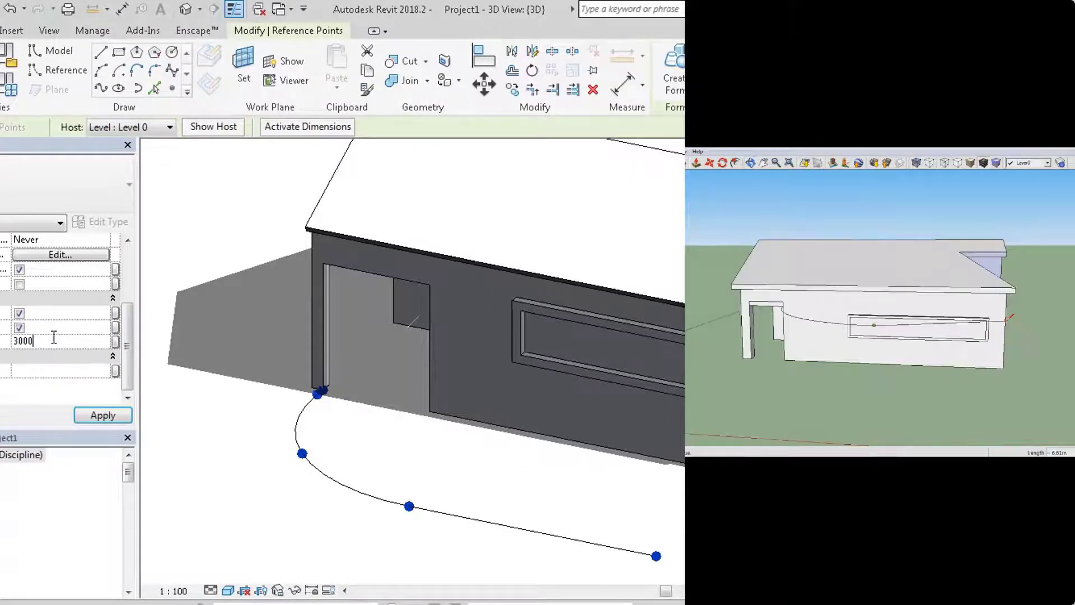
key(Return)
text(2200)
key(Return)
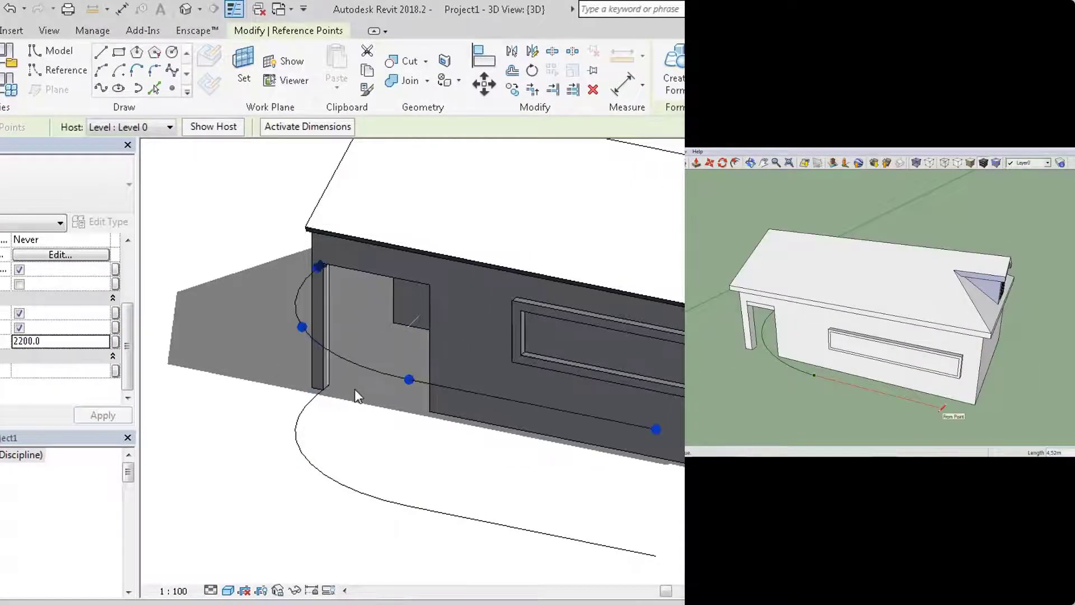
Draw a 3D-snapped vertical line from the raised path's straight end down to ground level.
click(178, 239)
click(101, 88)
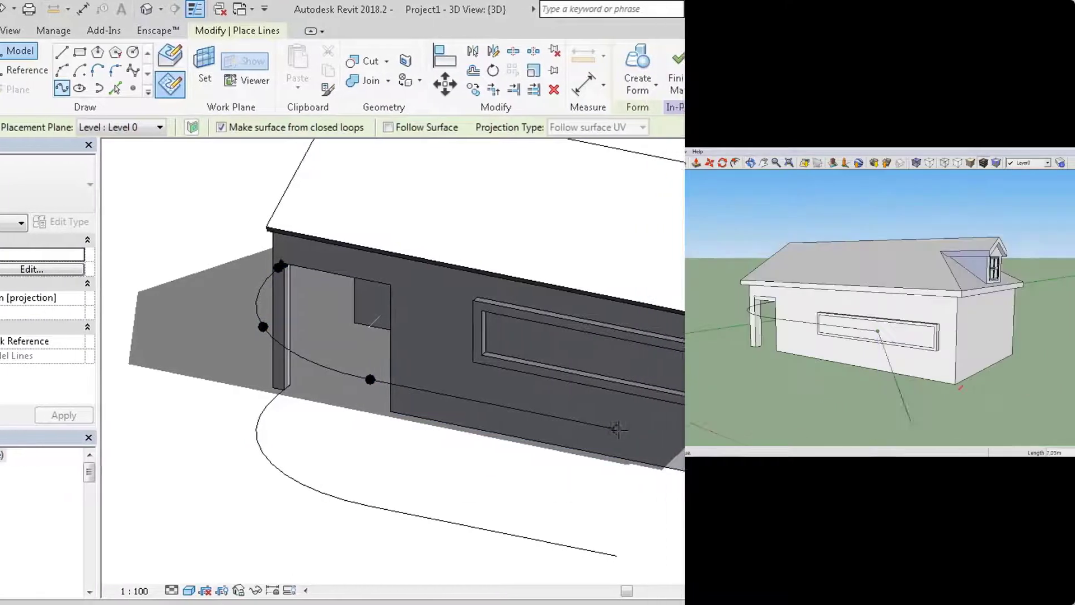
key(Escape)
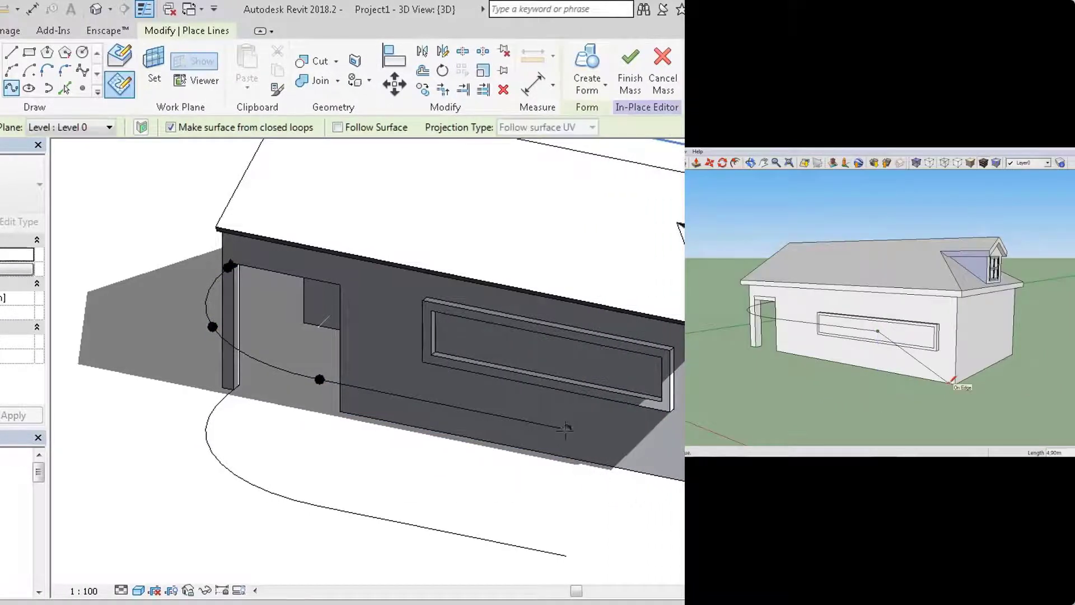
click(19, 52)
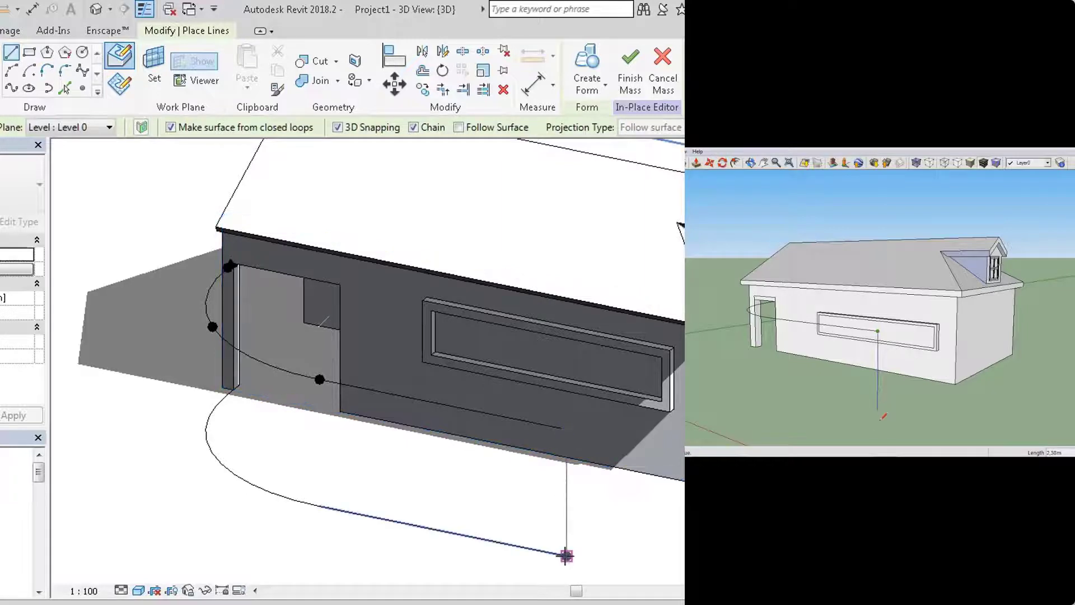
key(Escape)
key(Escape)
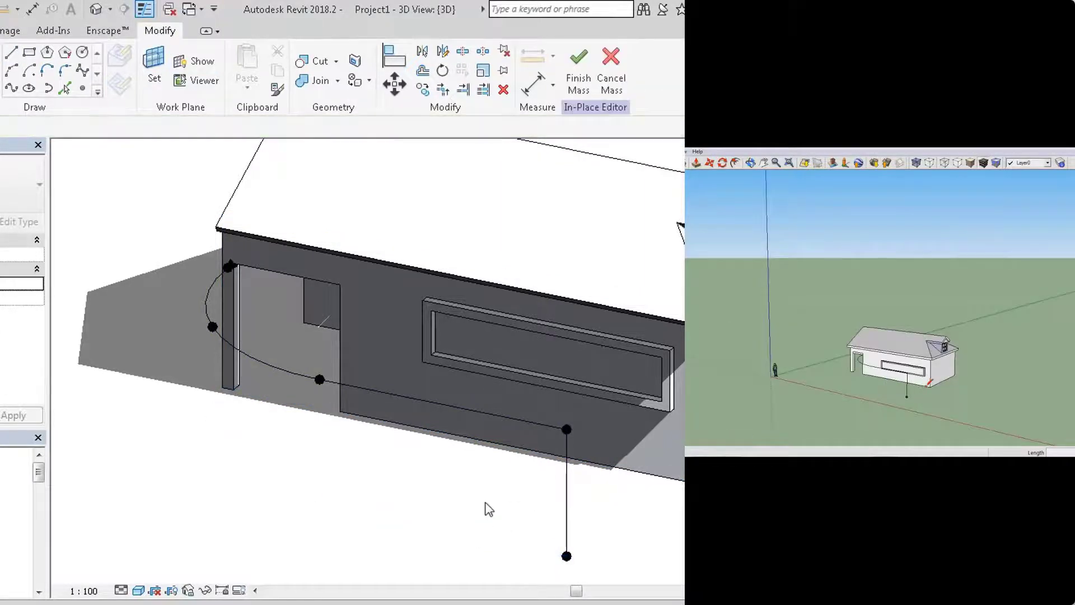
Place a reference point on the lower part of the vertical line and set its plane as the work plane.
click(82, 88)
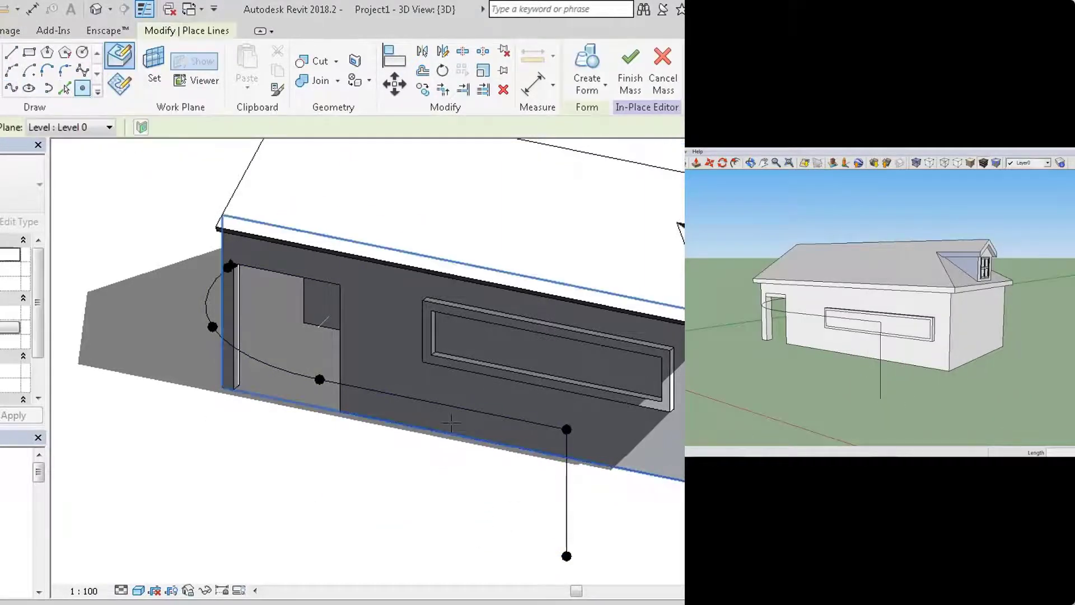
click(566, 516)
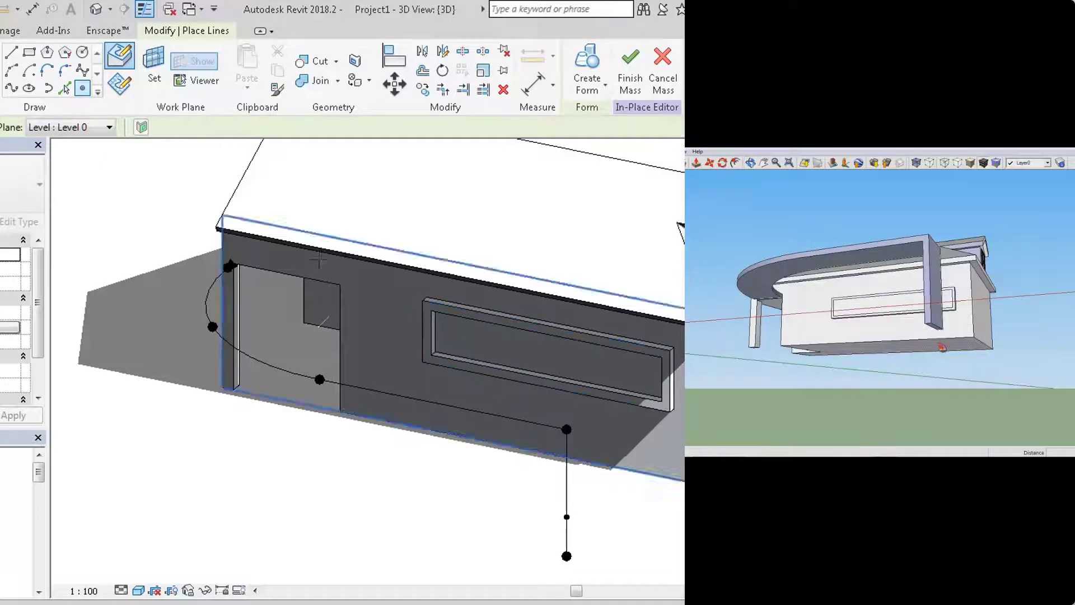
click(119, 84)
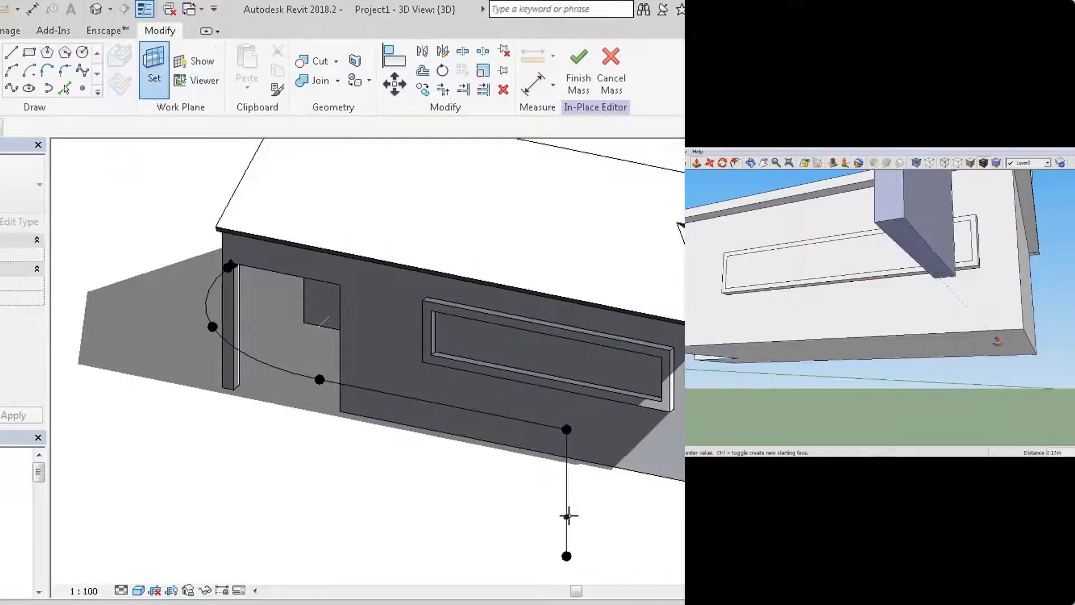
click(567, 517)
With 3D snapping off, sketch a narrow rectangular profile about 1800 long from the reference point towards the house.
click(30, 52)
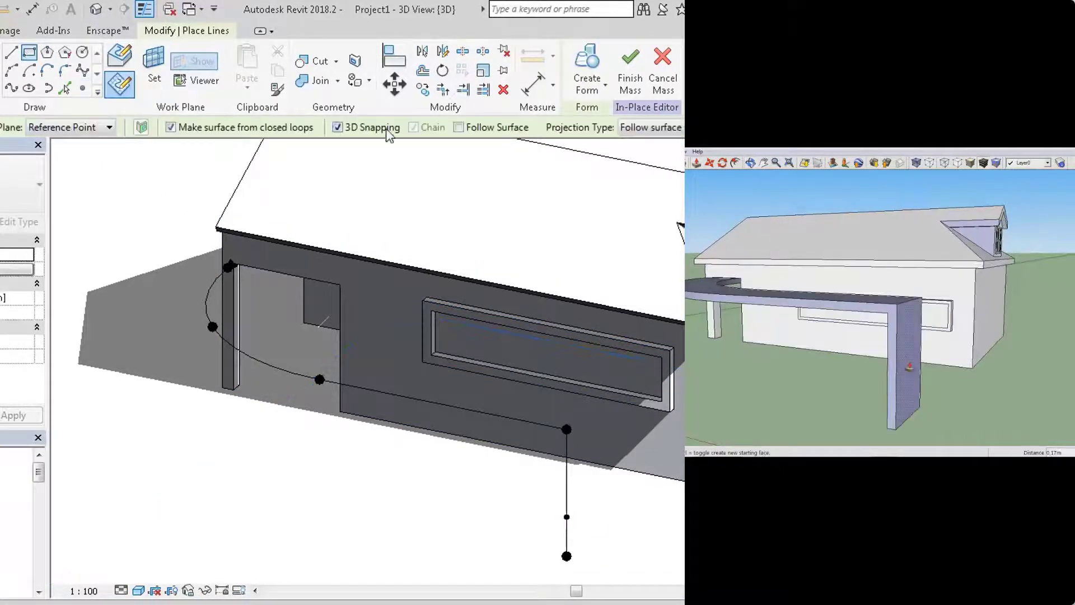
click(567, 516)
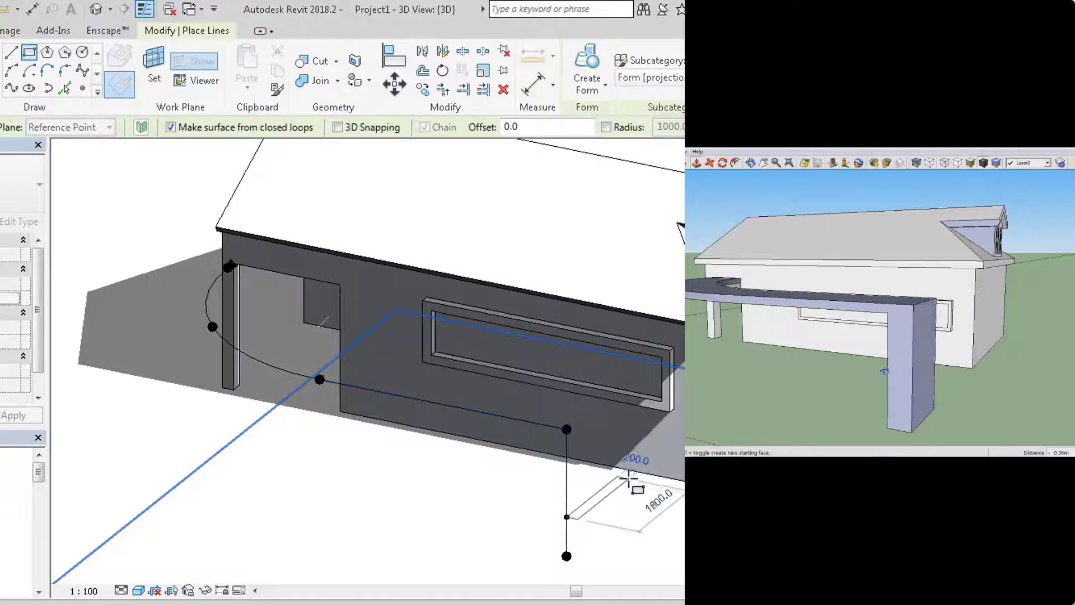
key(Escape)
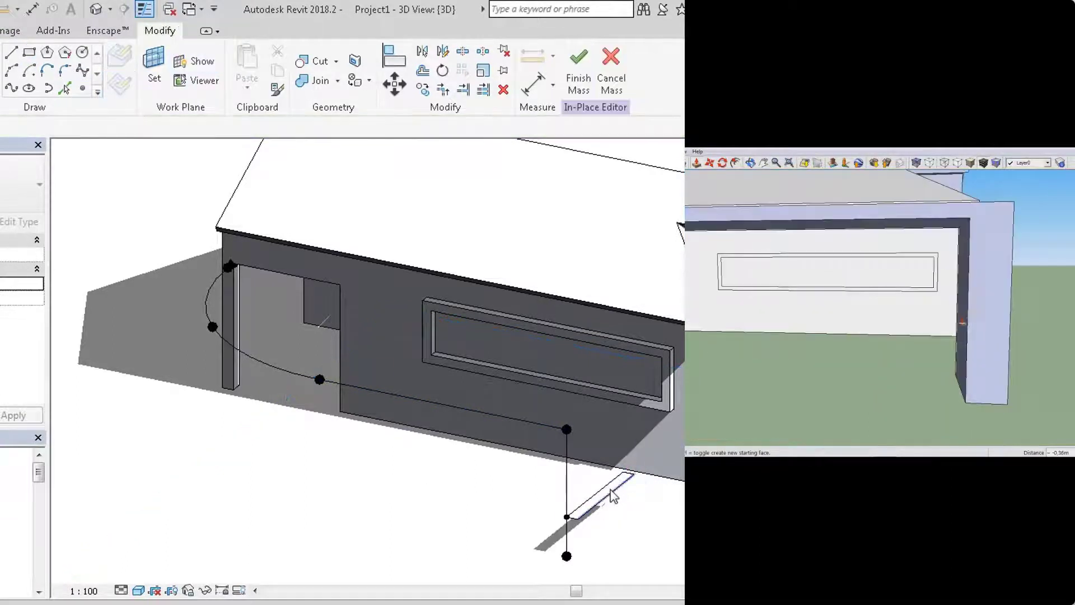
key(d)
key(i)
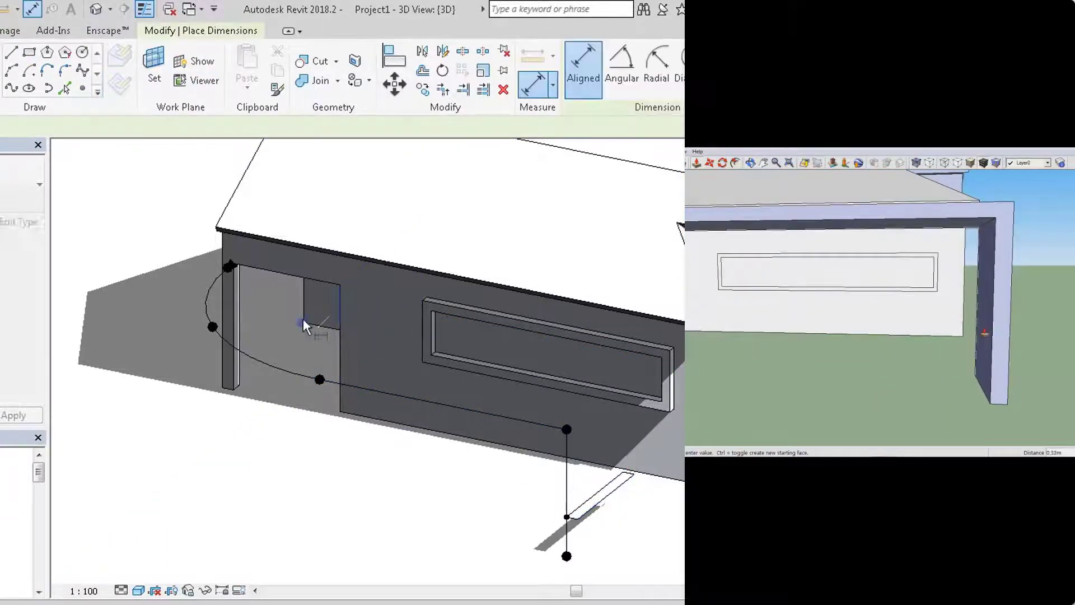
click(235, 310)
key(Escape)
key(Escape)
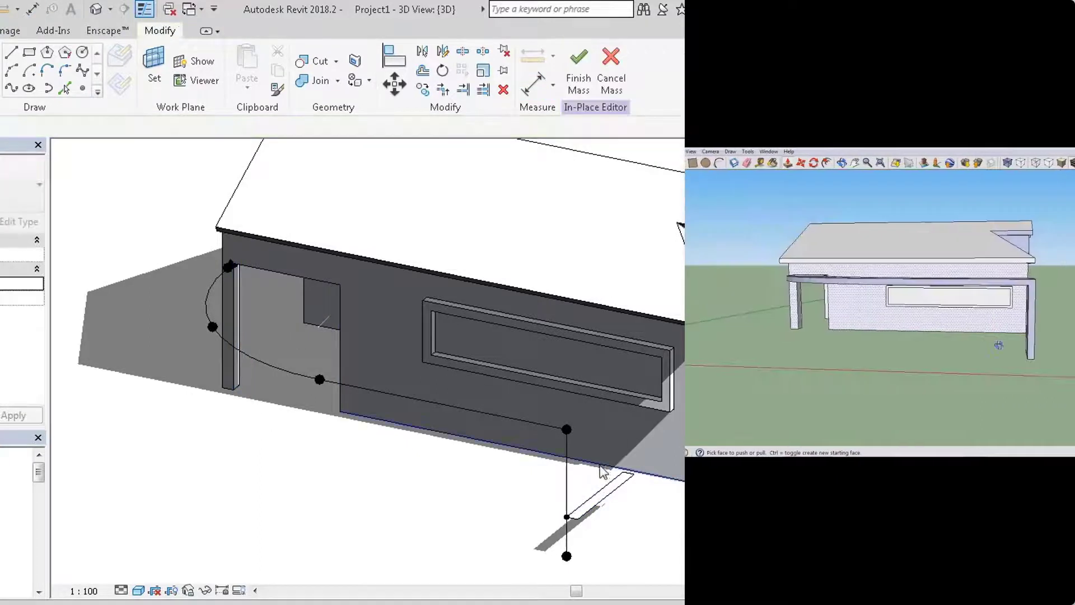
Adjust the rectangular profile's length and sweep it as a solid form along the vertical line and the raised curved path.
click(628, 482)
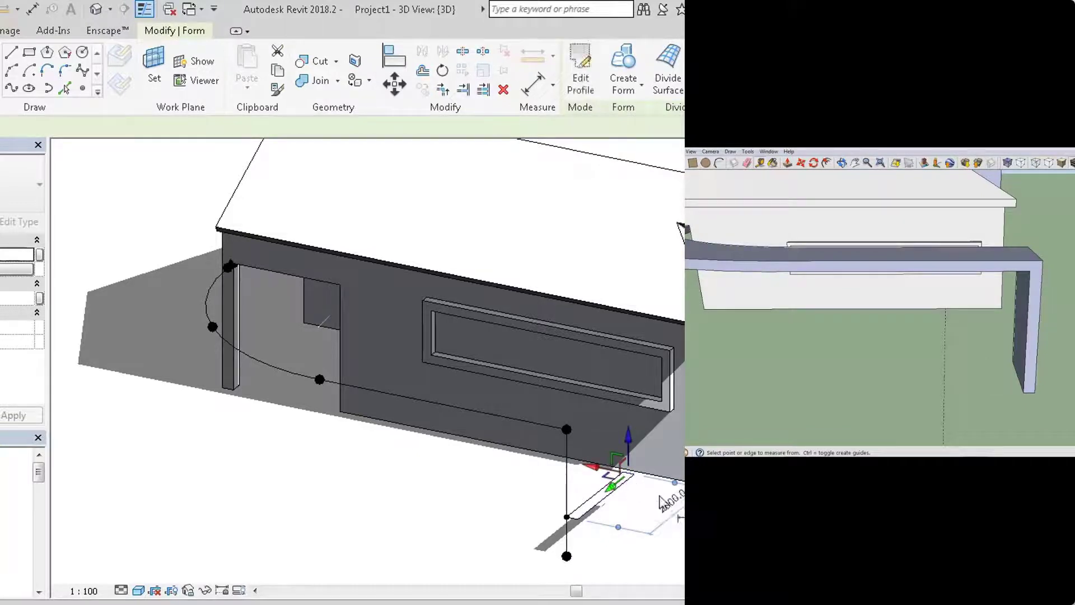
click(612, 504)
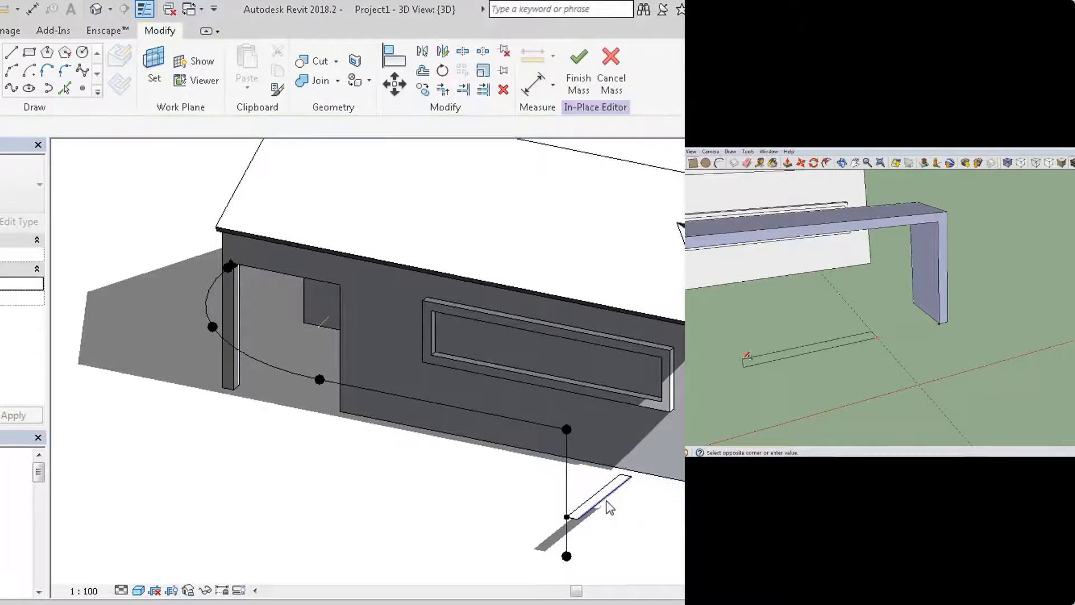
ctrl+click(600, 498)
key(c)
key(f)
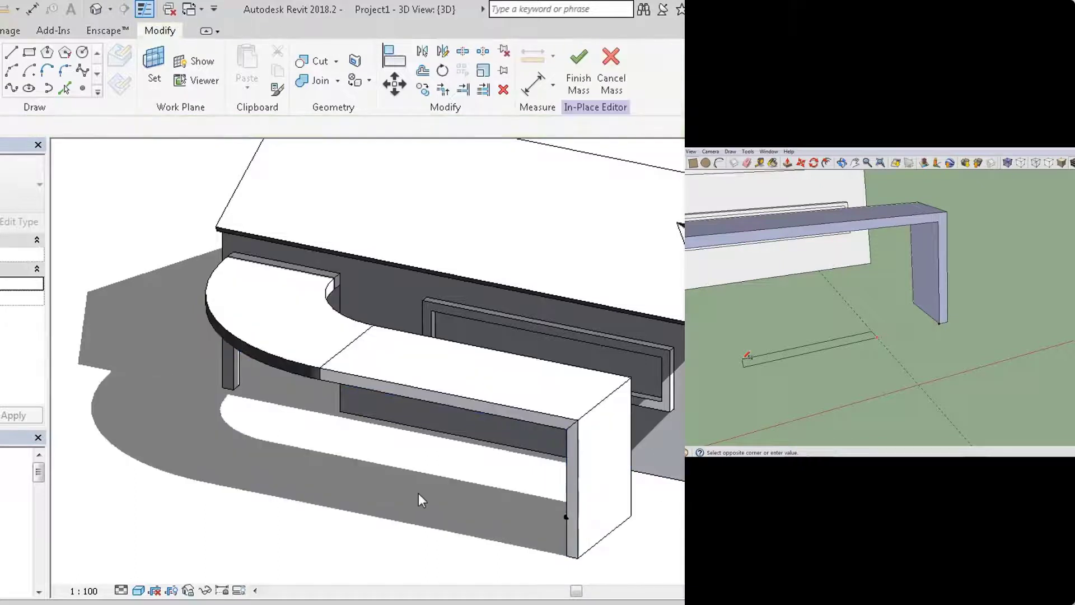
Sketch a rectangle about 6400 by 300 on Level 0, in front of the canopy and parallel to the window wall.
key(r)
key(e)
key(c)
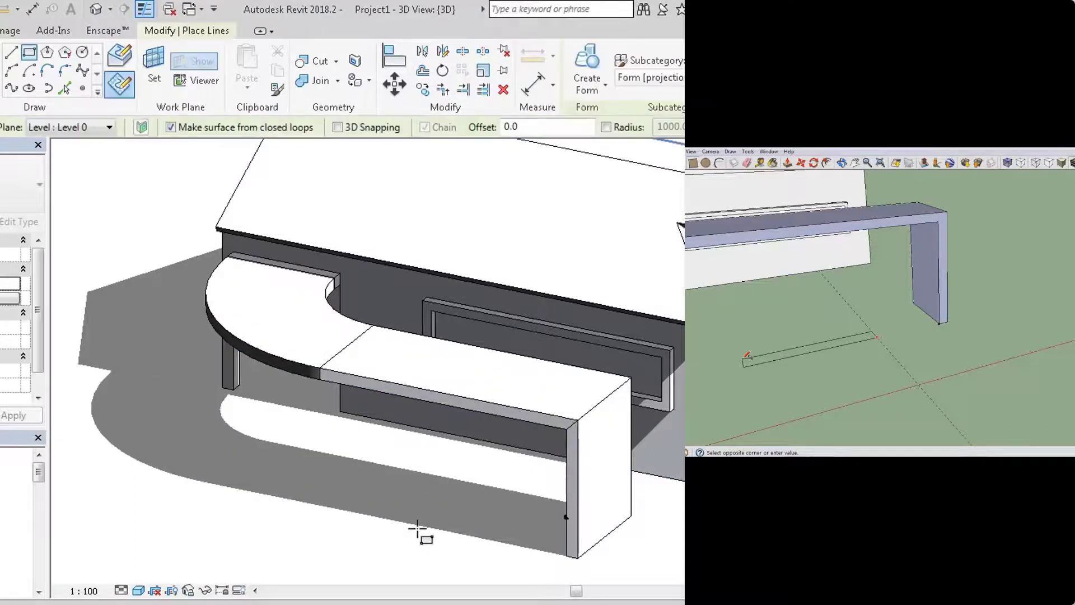
click(421, 534)
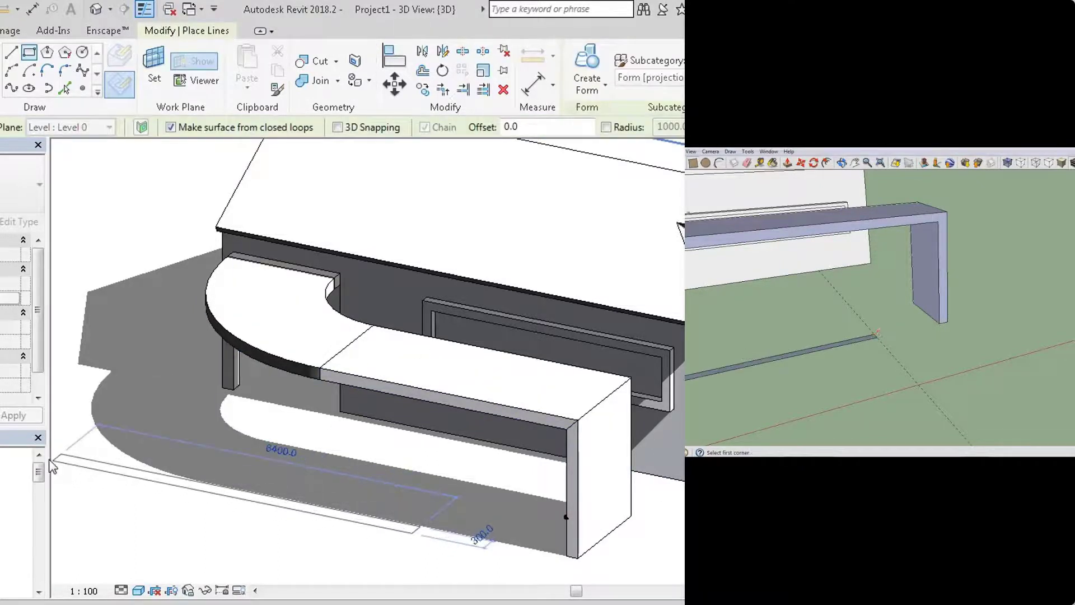
click(62, 460)
key(Escape)
Create a solid form from the long ground rectangle as a low freestanding wall.
click(131, 477)
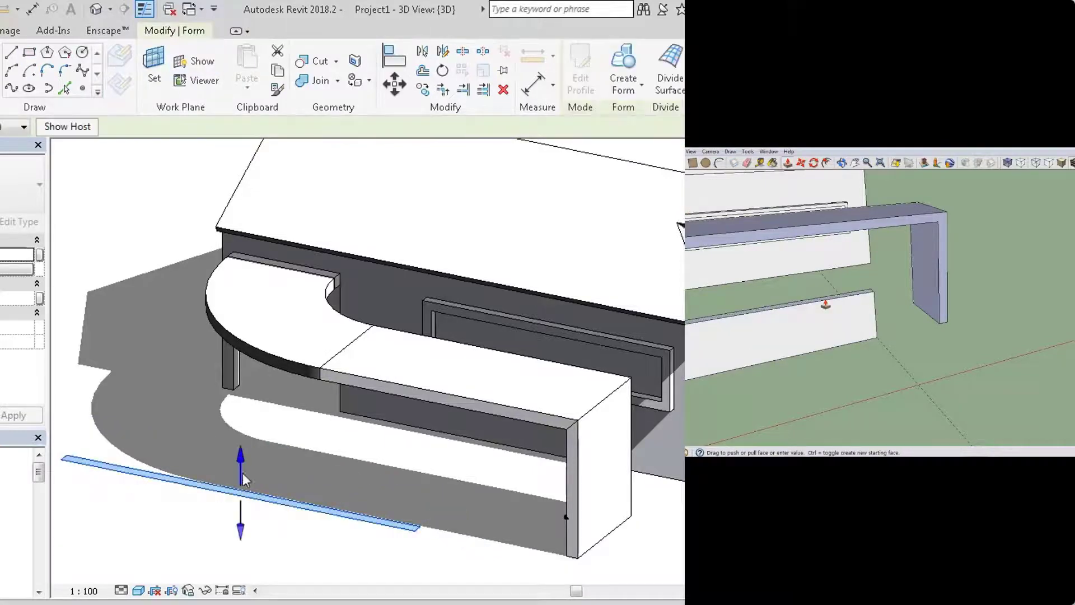
key(c)
key(f)
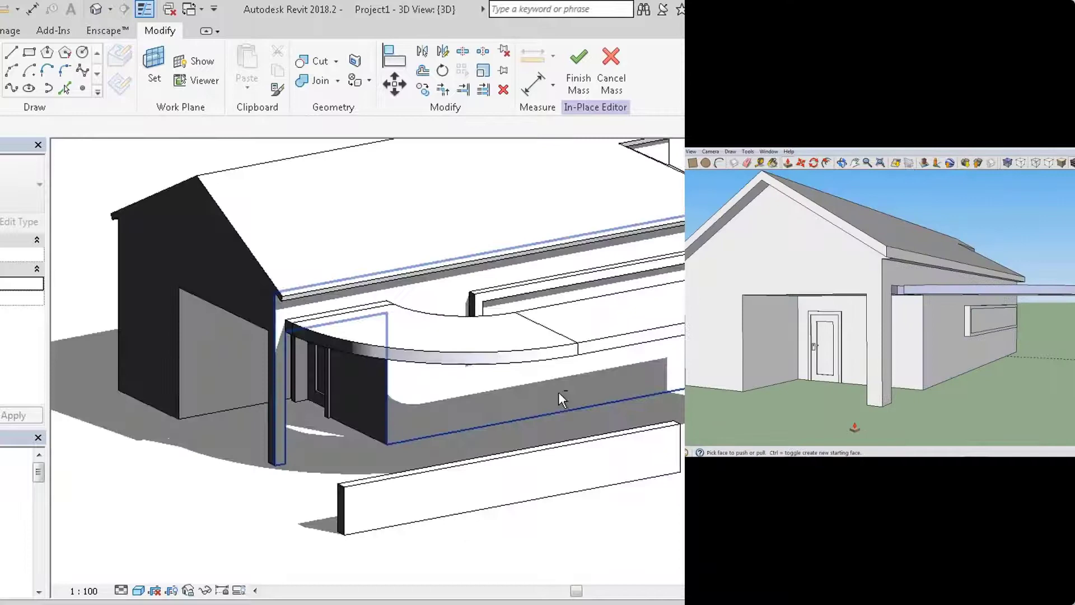
shift+middle_drag(559, 394, 610, 358)
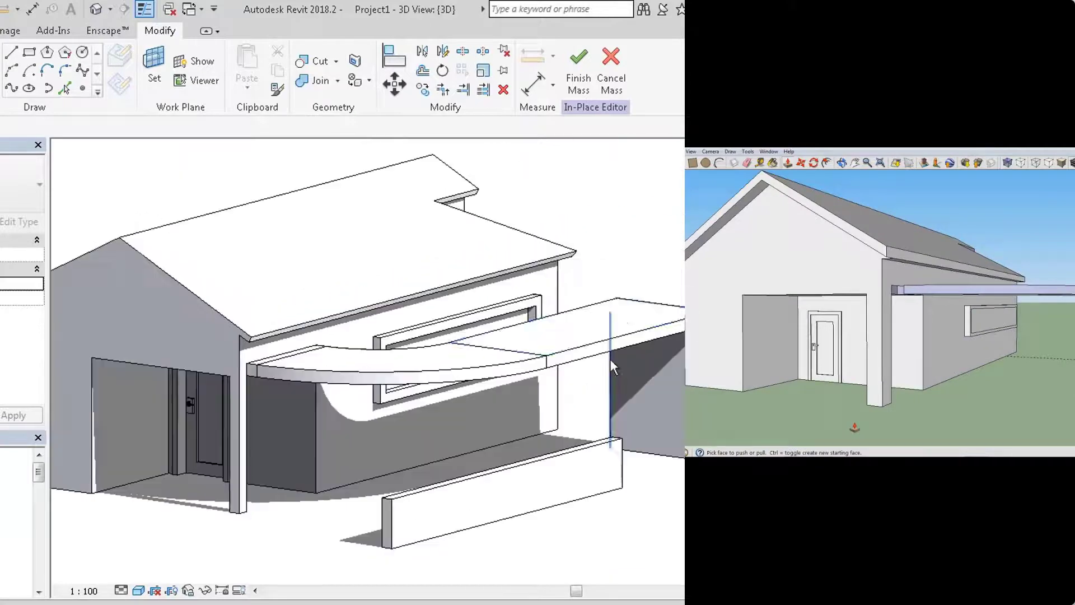